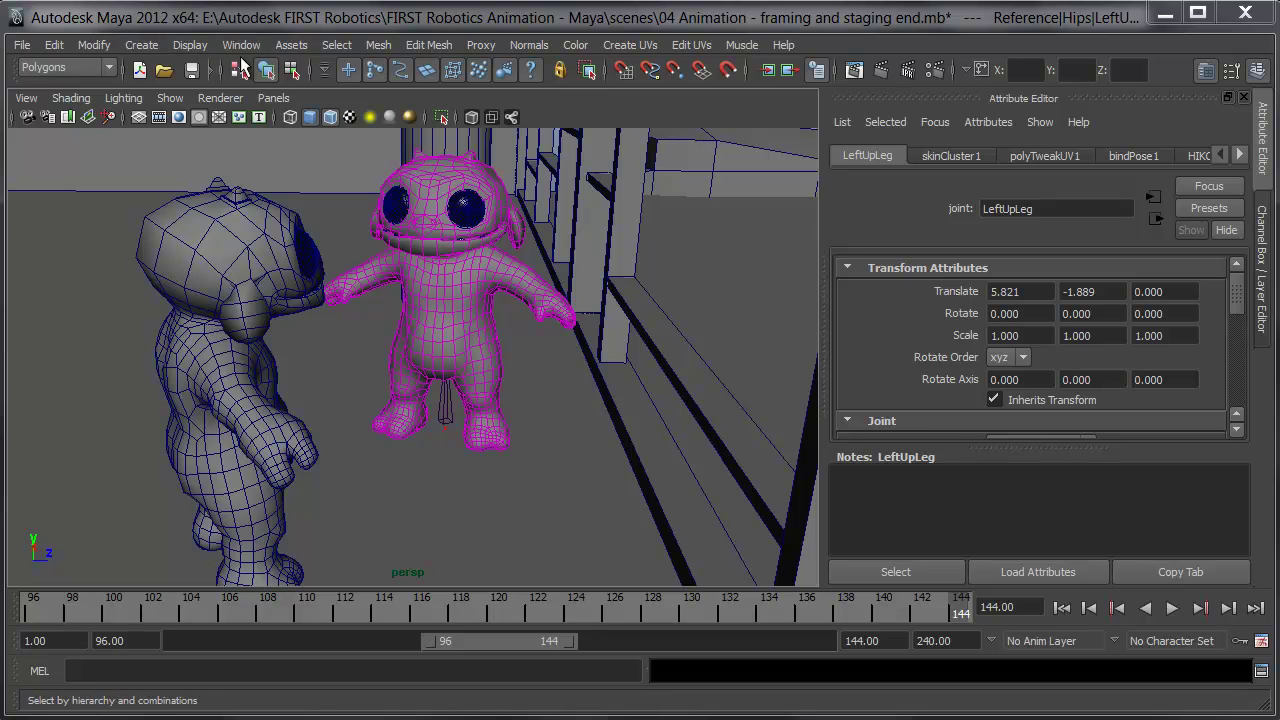
Look through camera1 and set the current time back to frame 96.
left_click(271, 97)
mouse_move(292, 117)
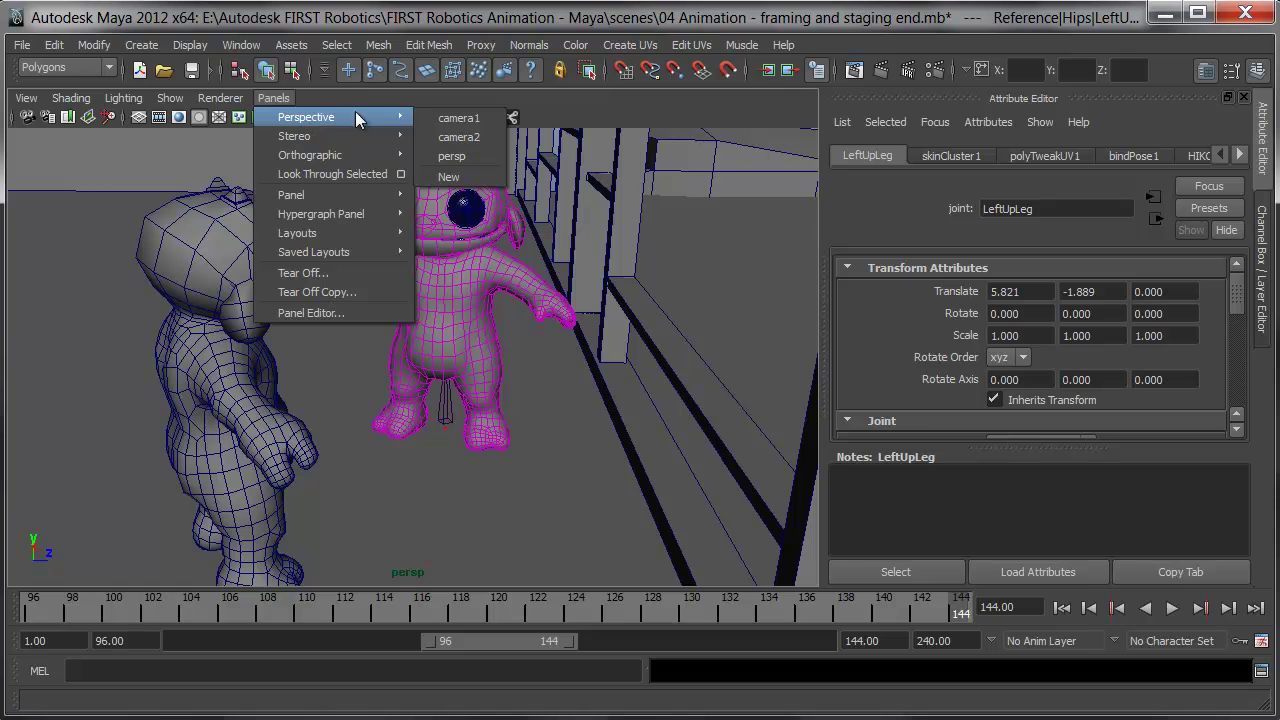
left_click(457, 119)
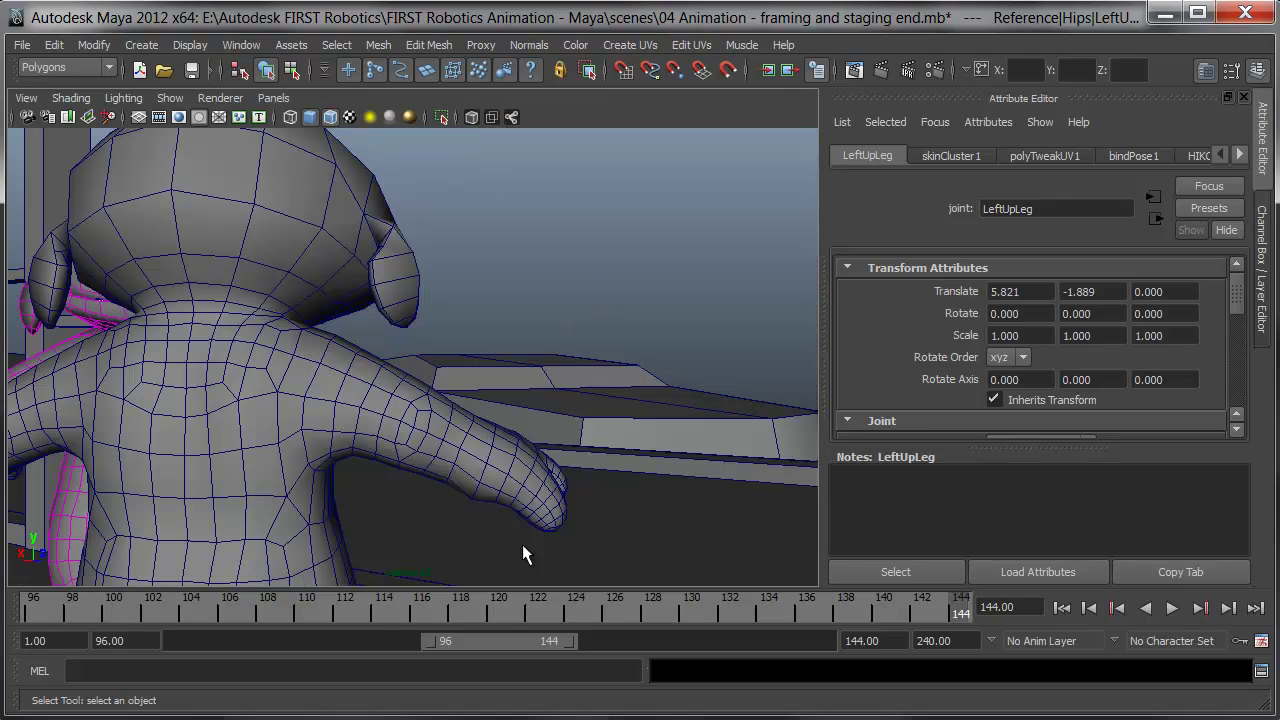
left_click_drag(430, 610, 33, 606)
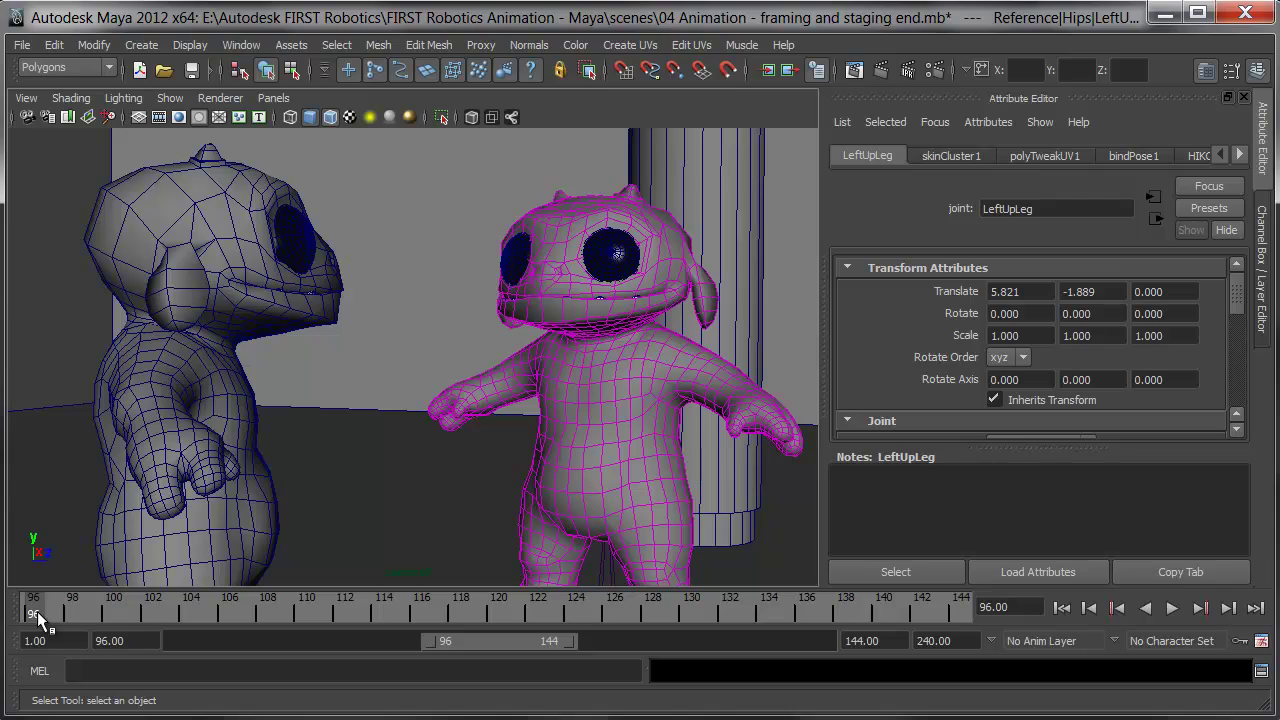
key("alt+v")
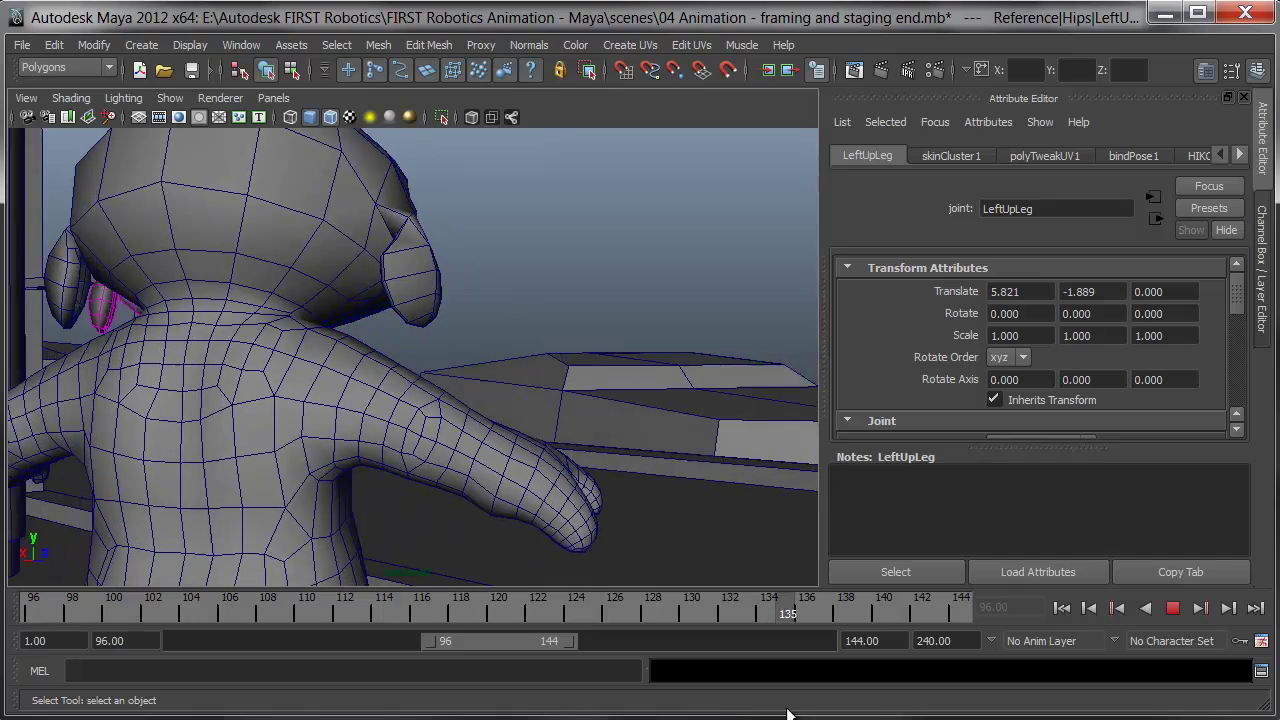
key("alt+v")
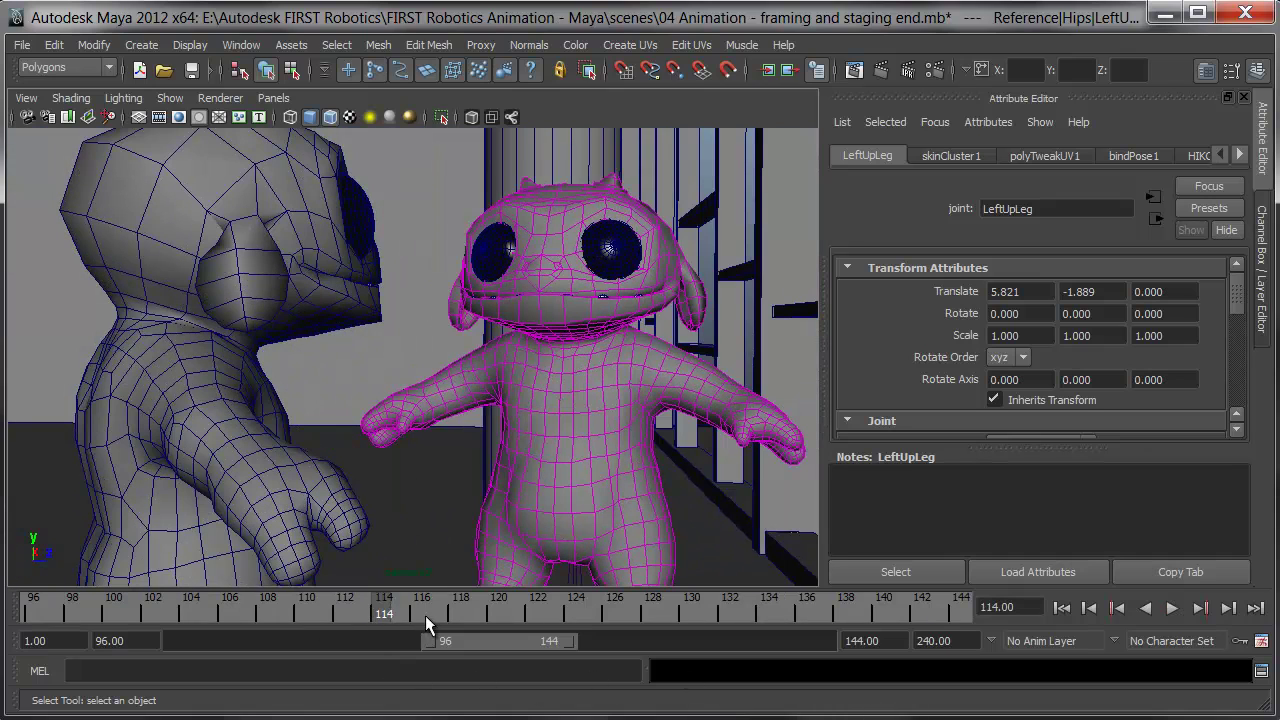
key("alt+v")
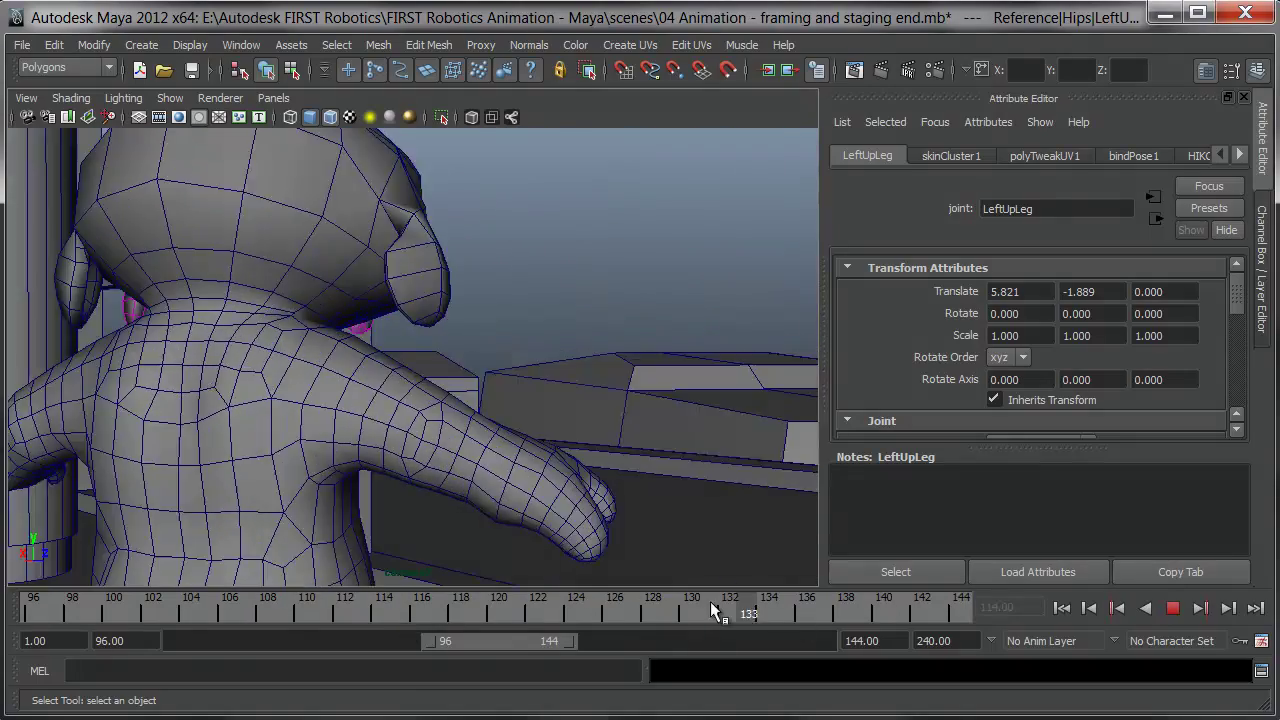
key("alt+v")
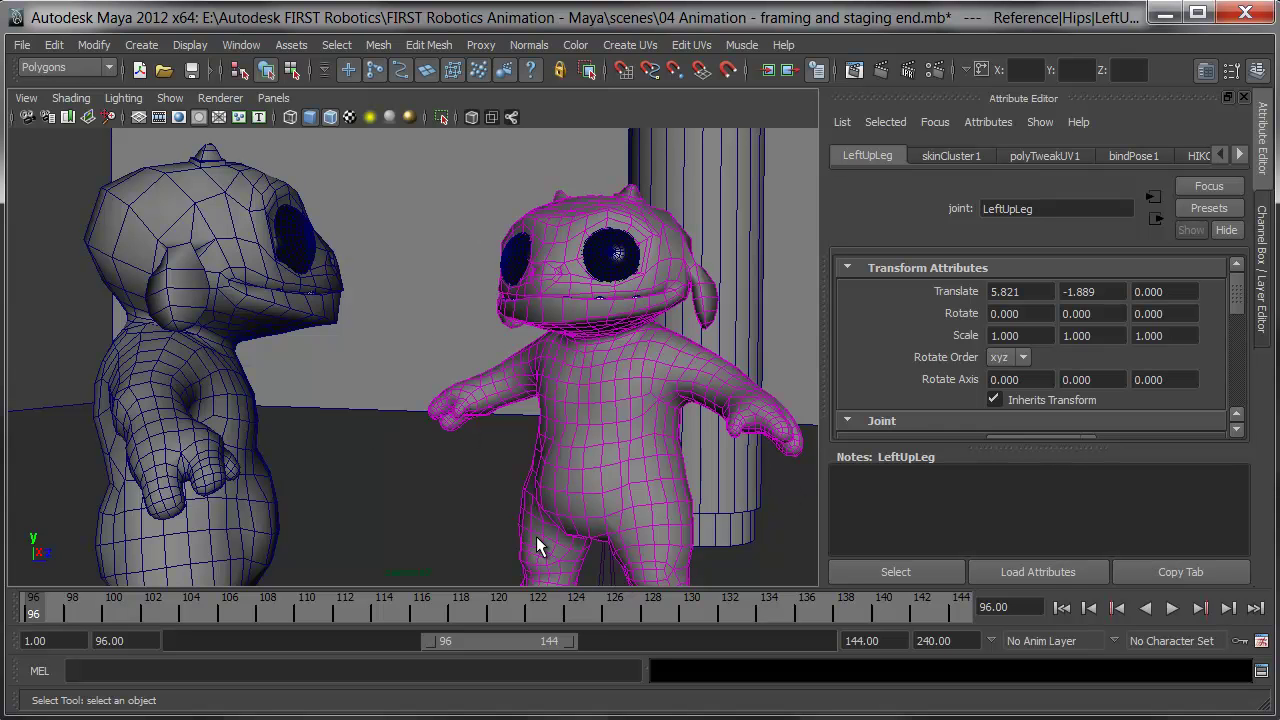
Change the playback start frame to 72 so the time slider runs from 72 to 144.
double_click(109, 640)
type("72")
key("Return")
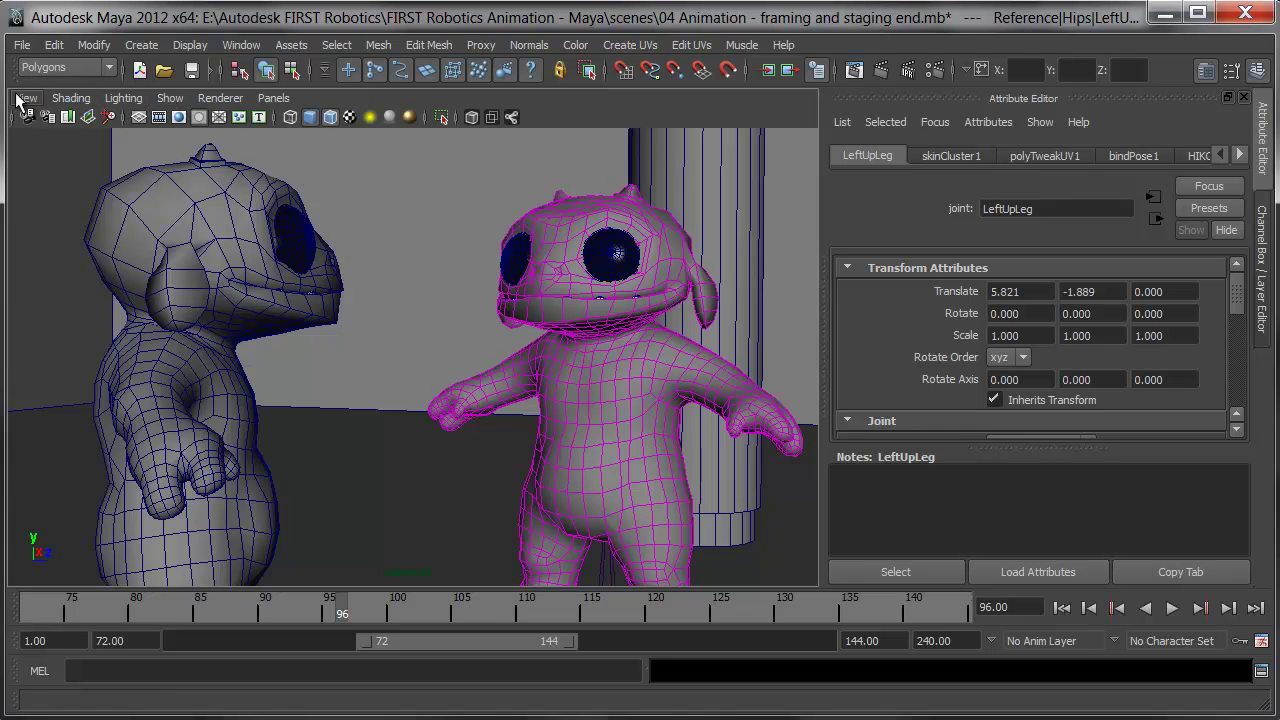
left_click(70, 97)
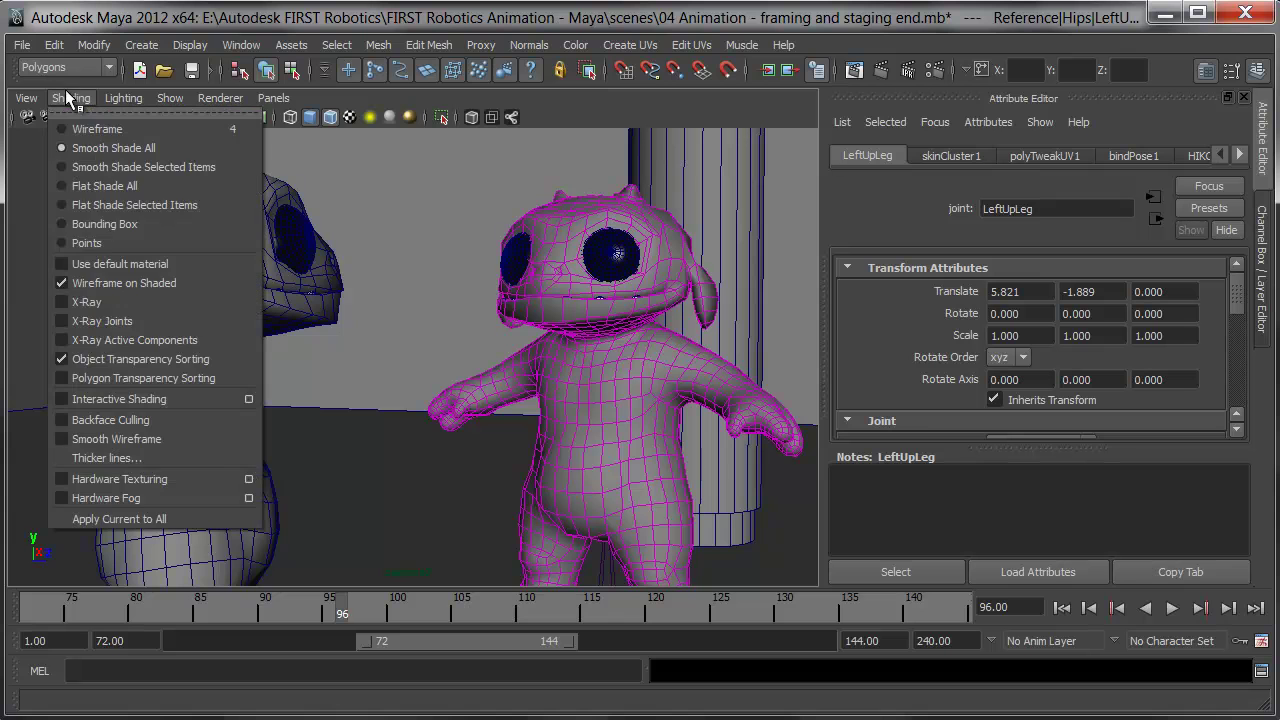
Turn on X-Ray Joints to show the skeletons through both character meshes.
left_click(116, 319)
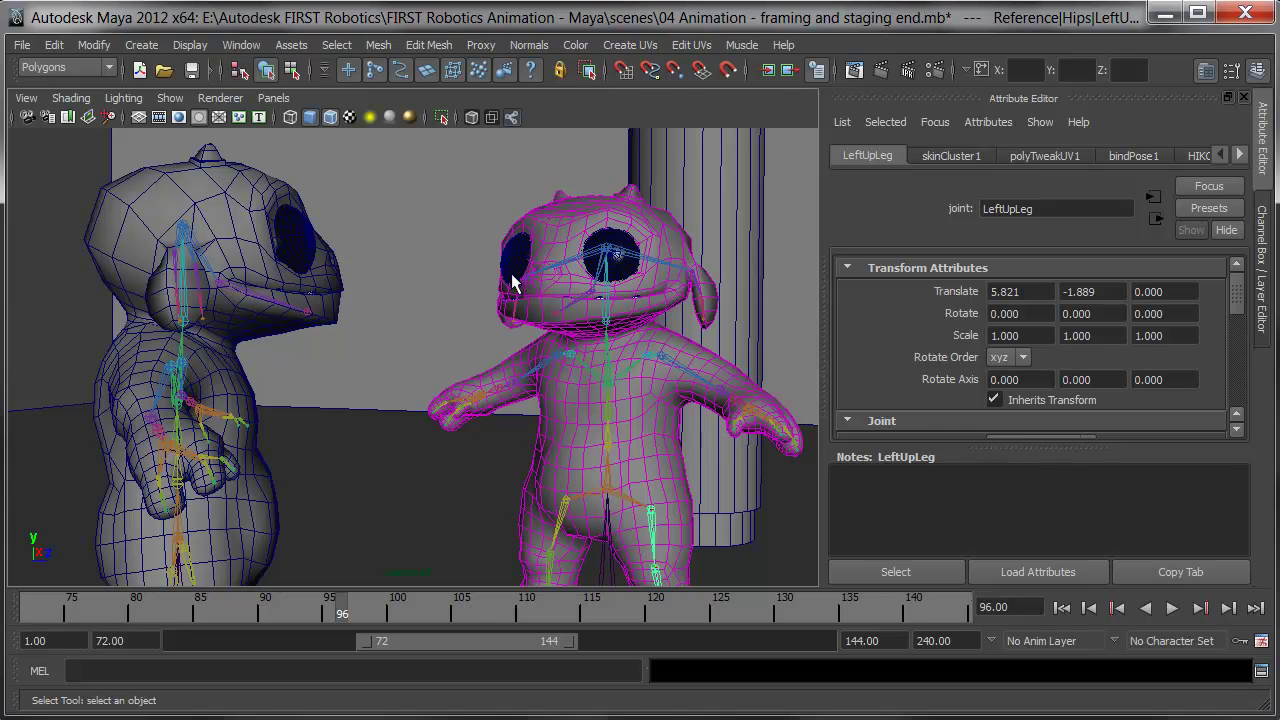
key("space")
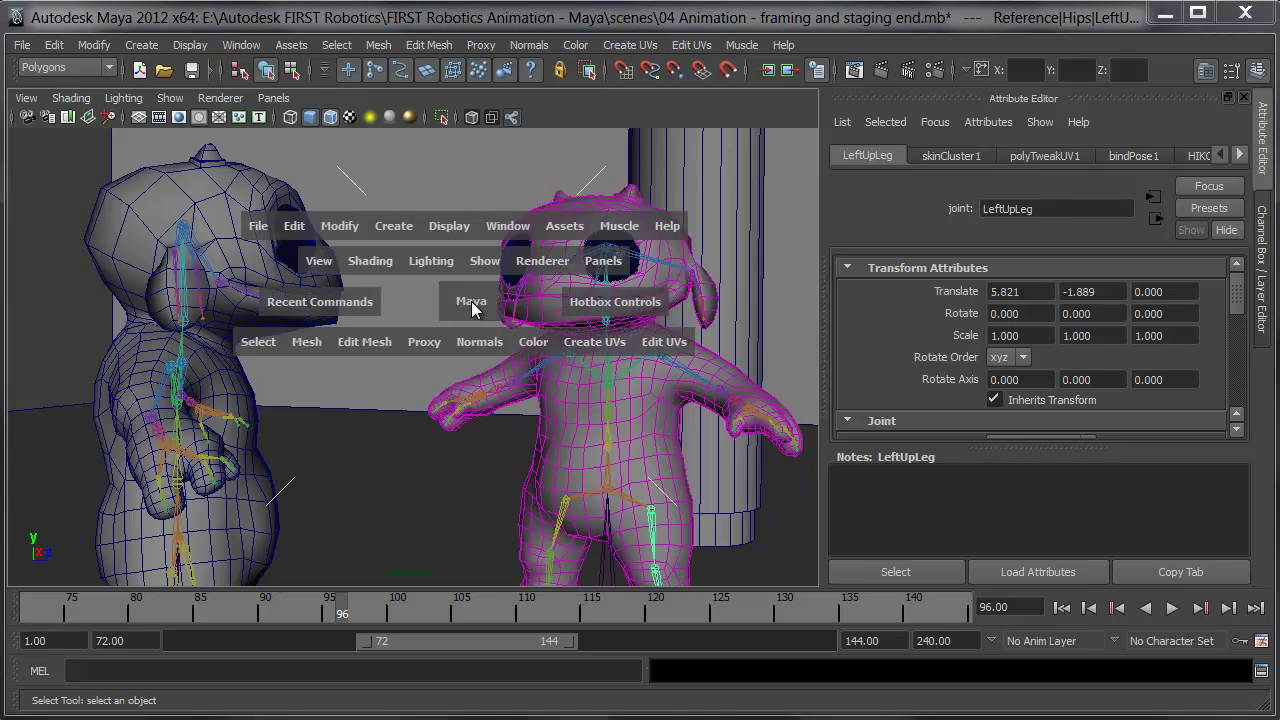
left_click(411, 294)
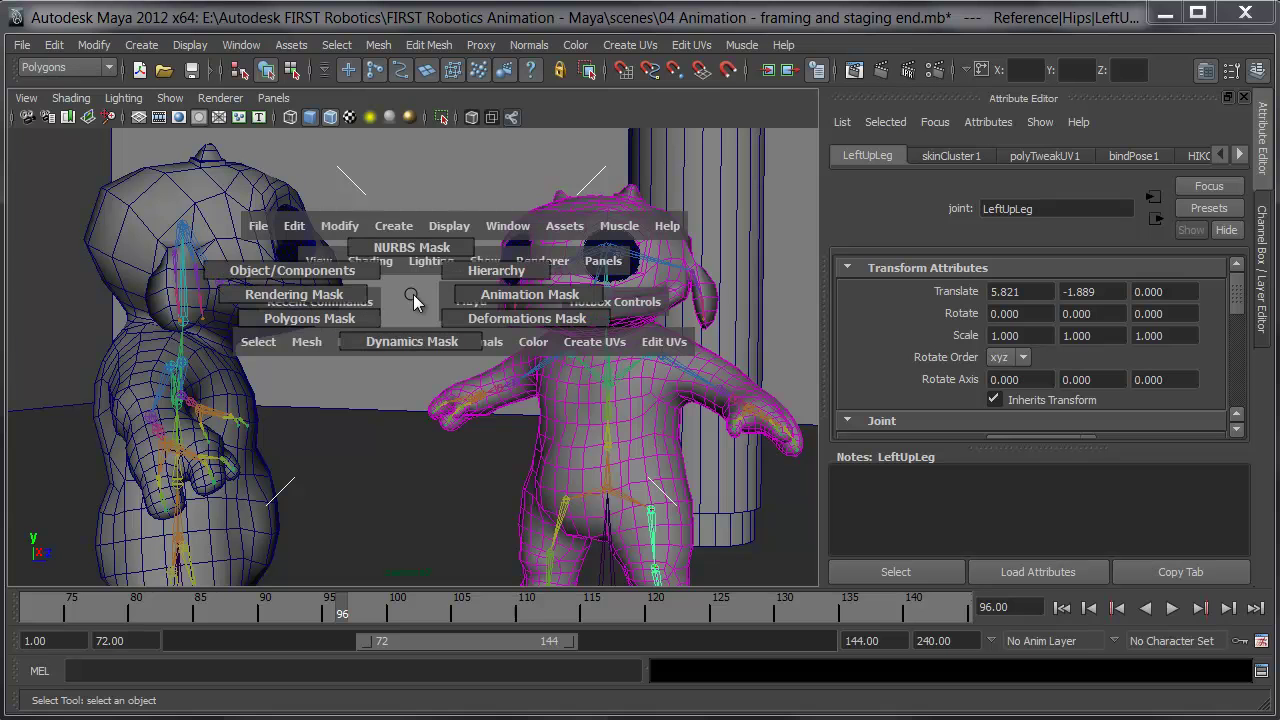
left_click_drag(413, 294, 465, 293)
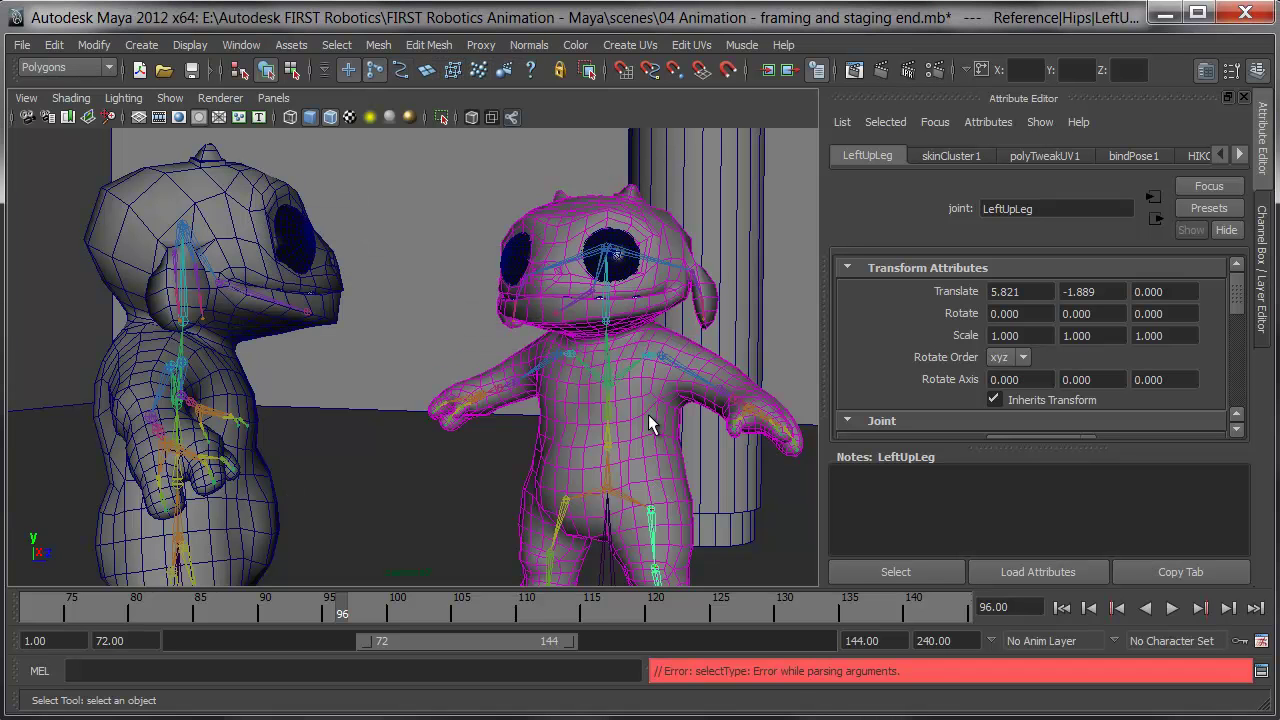
left_click(668, 432)
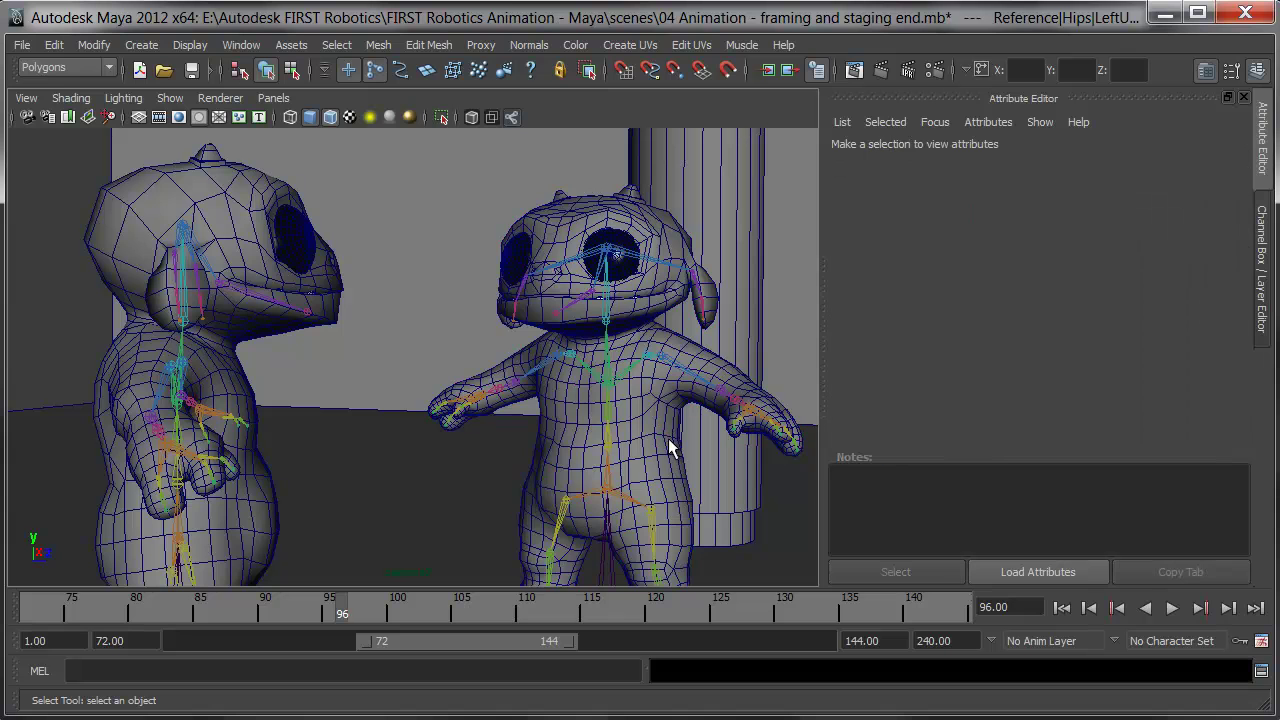
left_click(697, 388)
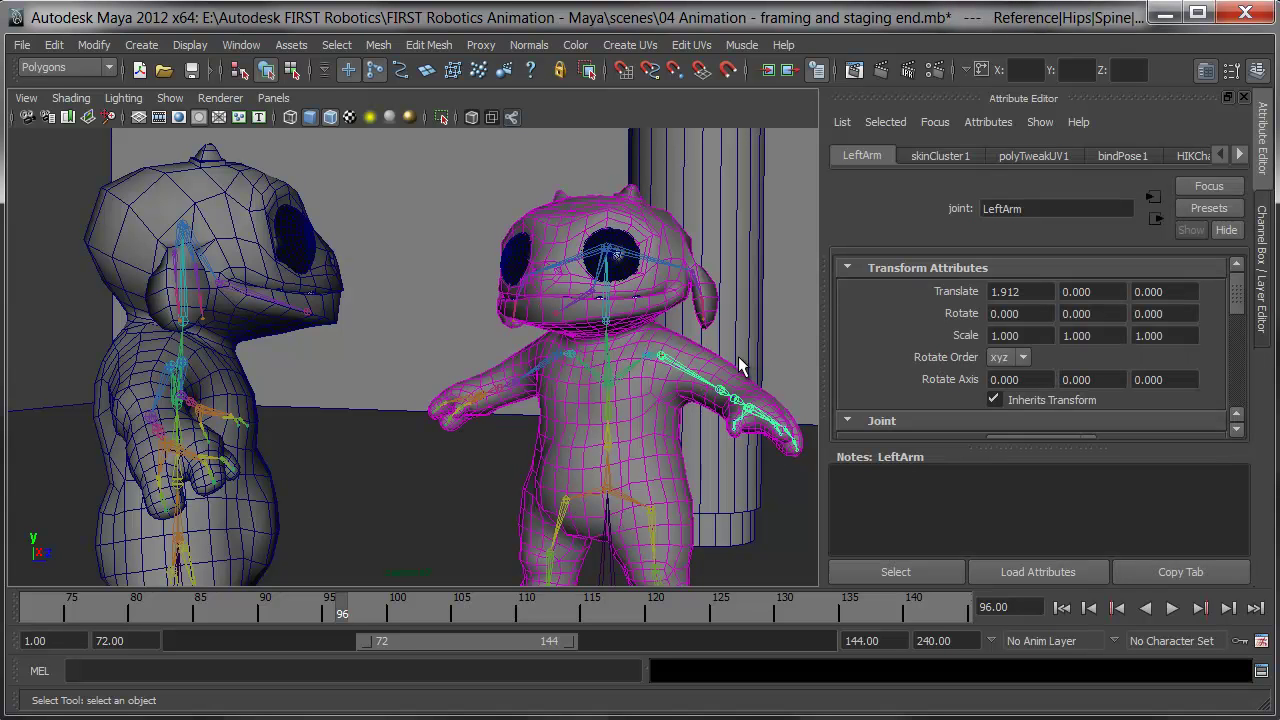
key("Up")
left_click(388, 214)
left_click_drag(391, 420, 665, 520)
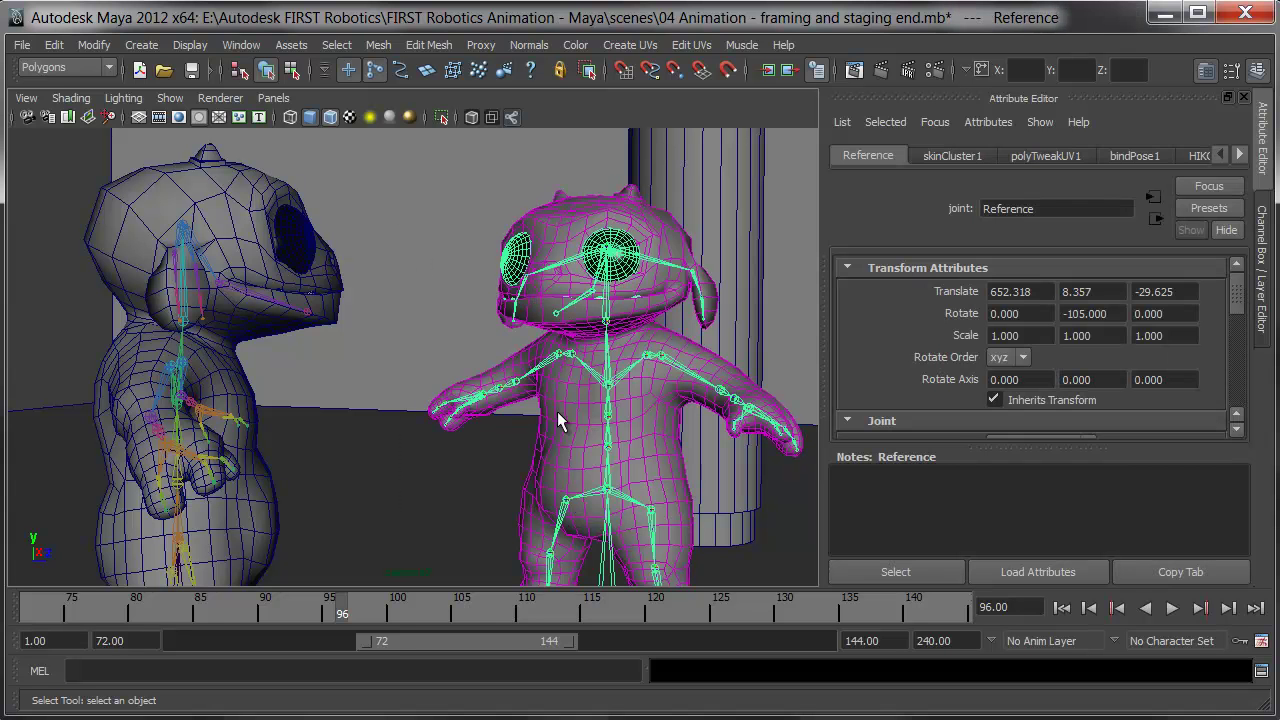
left_click(448, 275)
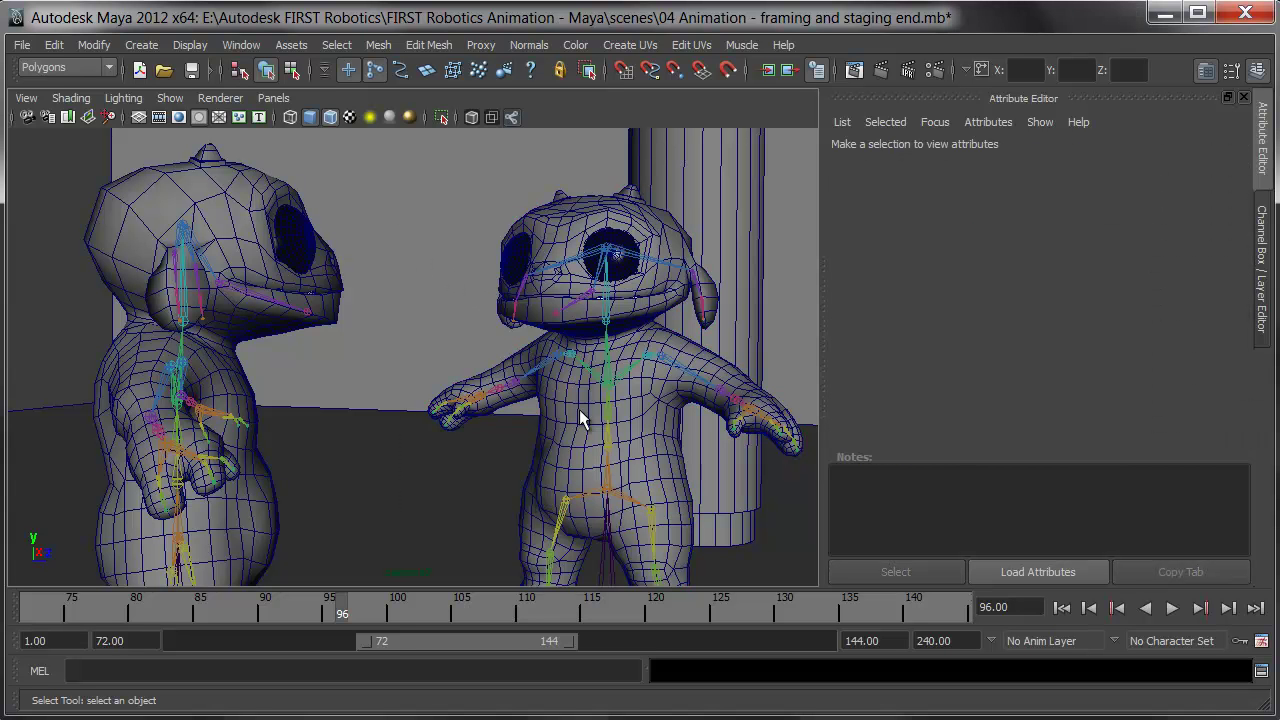
Select the right character's LeftArm joint for rotation and list its values in the Channel Box.
left_click(680, 367)
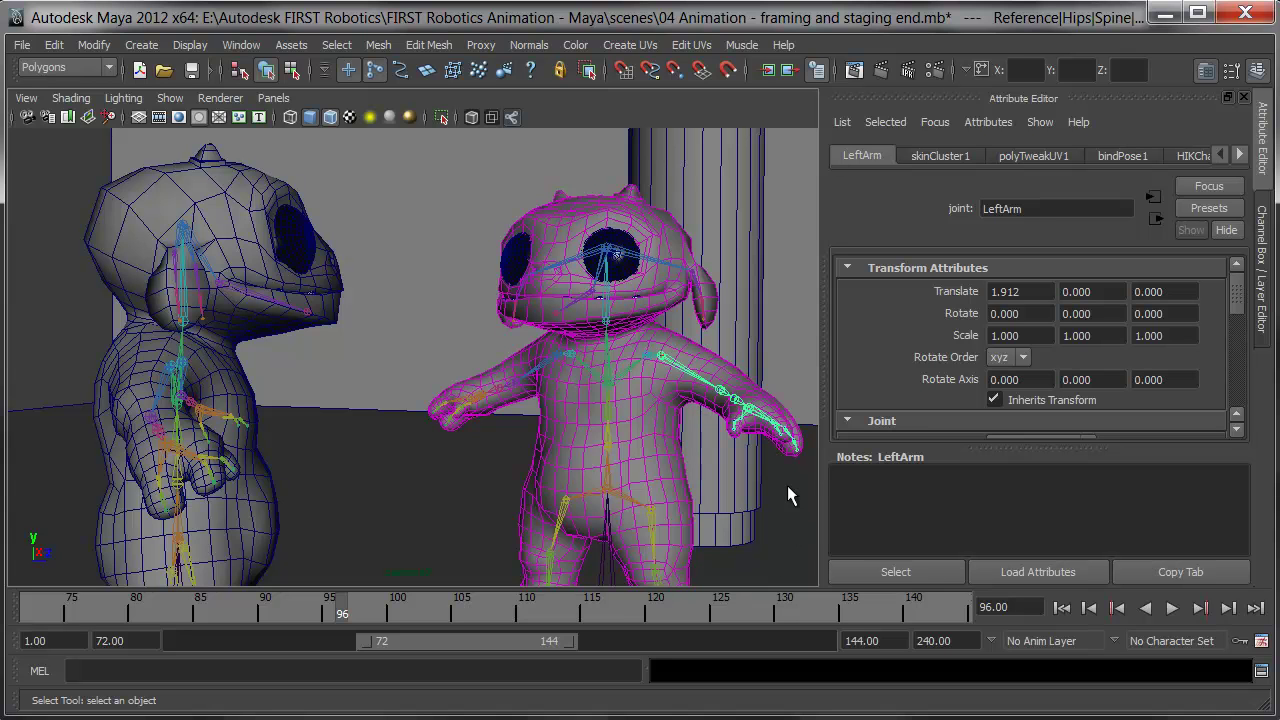
key("e")
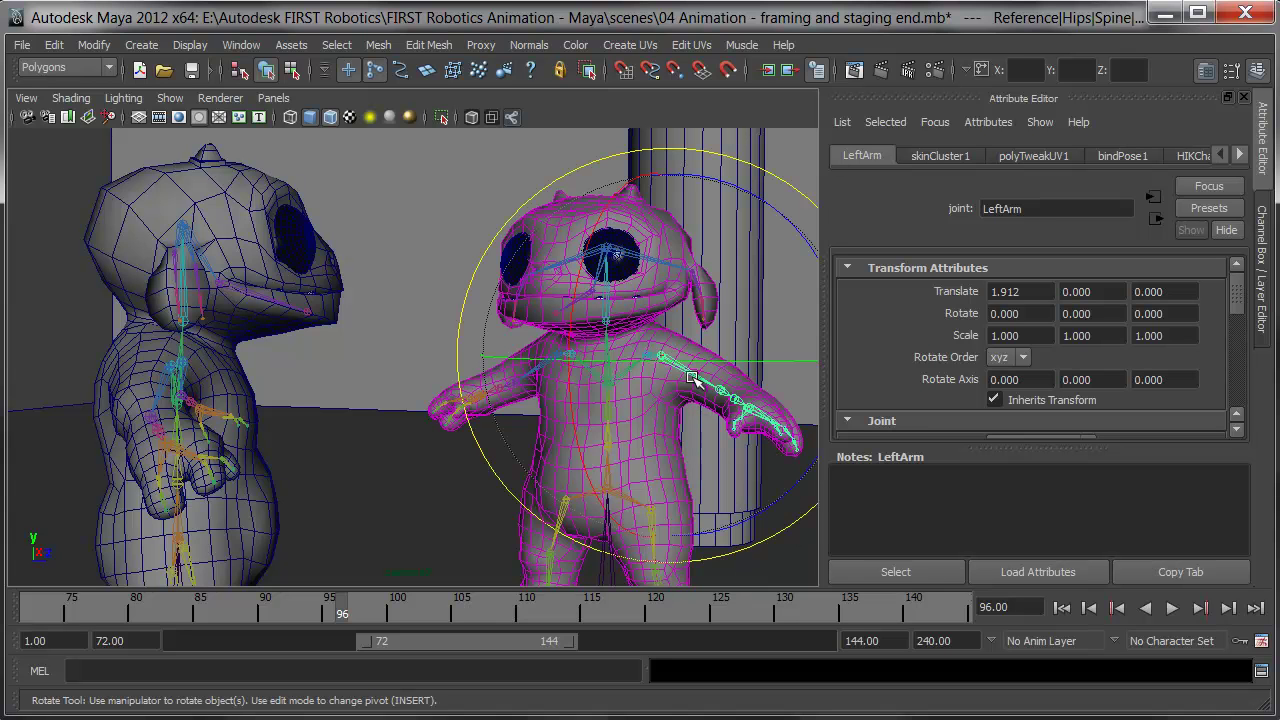
left_click(684, 358)
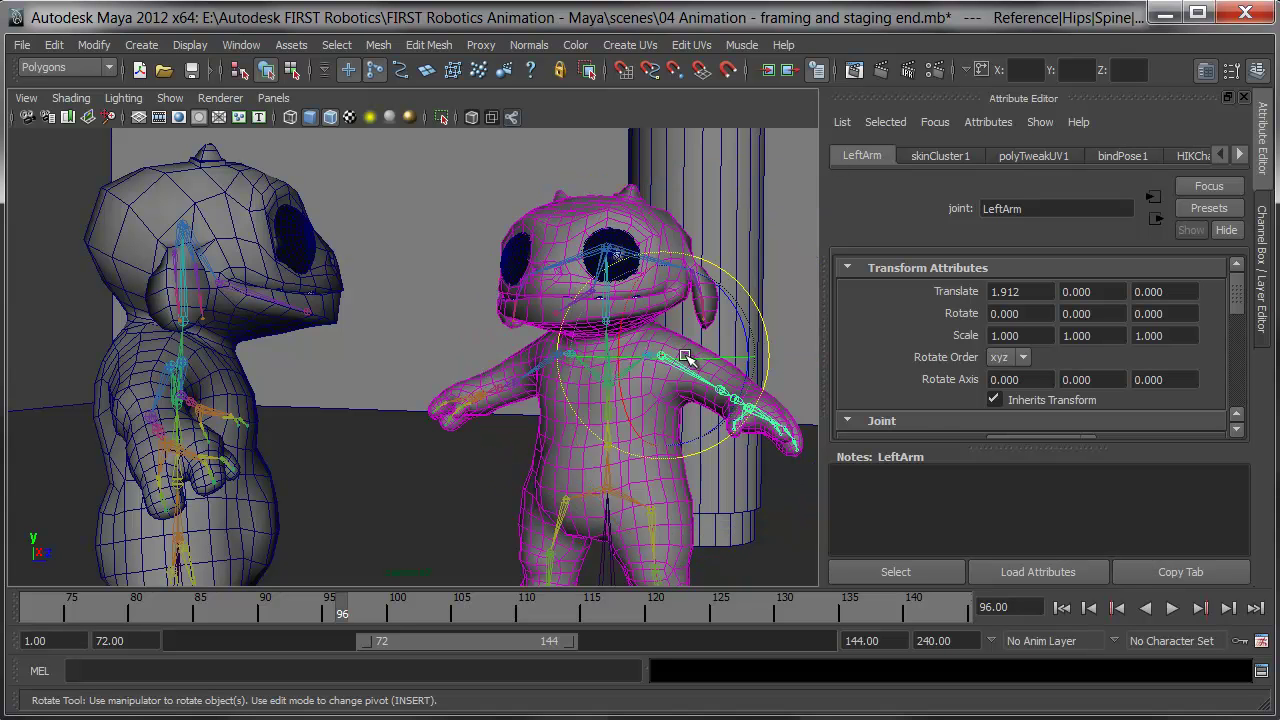
key("ctrl+a")
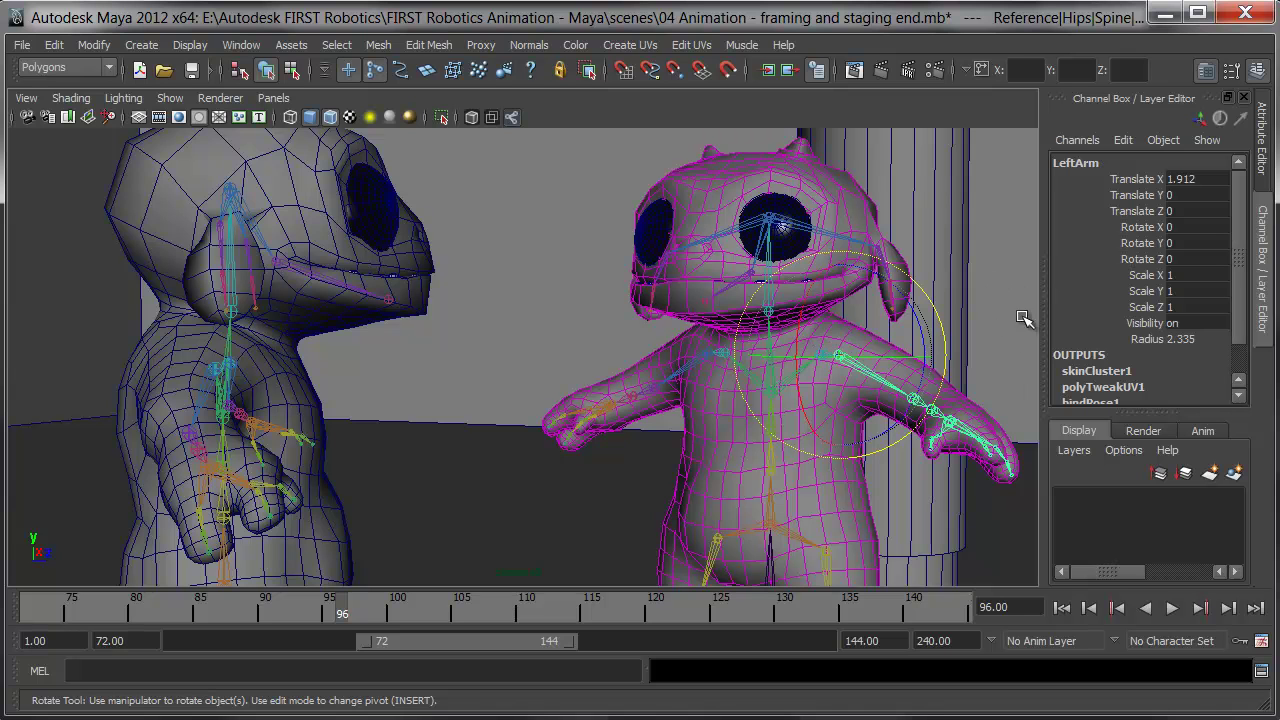
key("e")
left_click(832, 333)
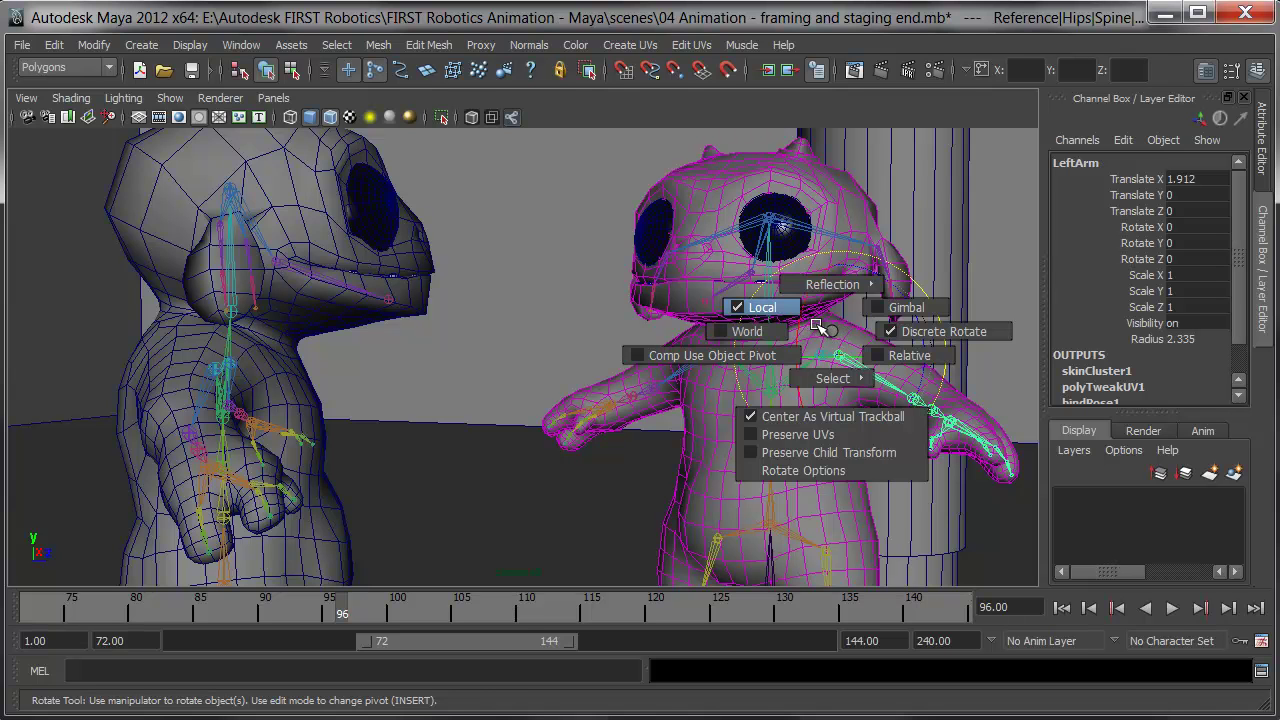
Keep local rotation, test-swing the LeftArm, and switch to the perspective view around the right character.
left_click(821, 327)
left_click_drag(918, 335, 928, 363)
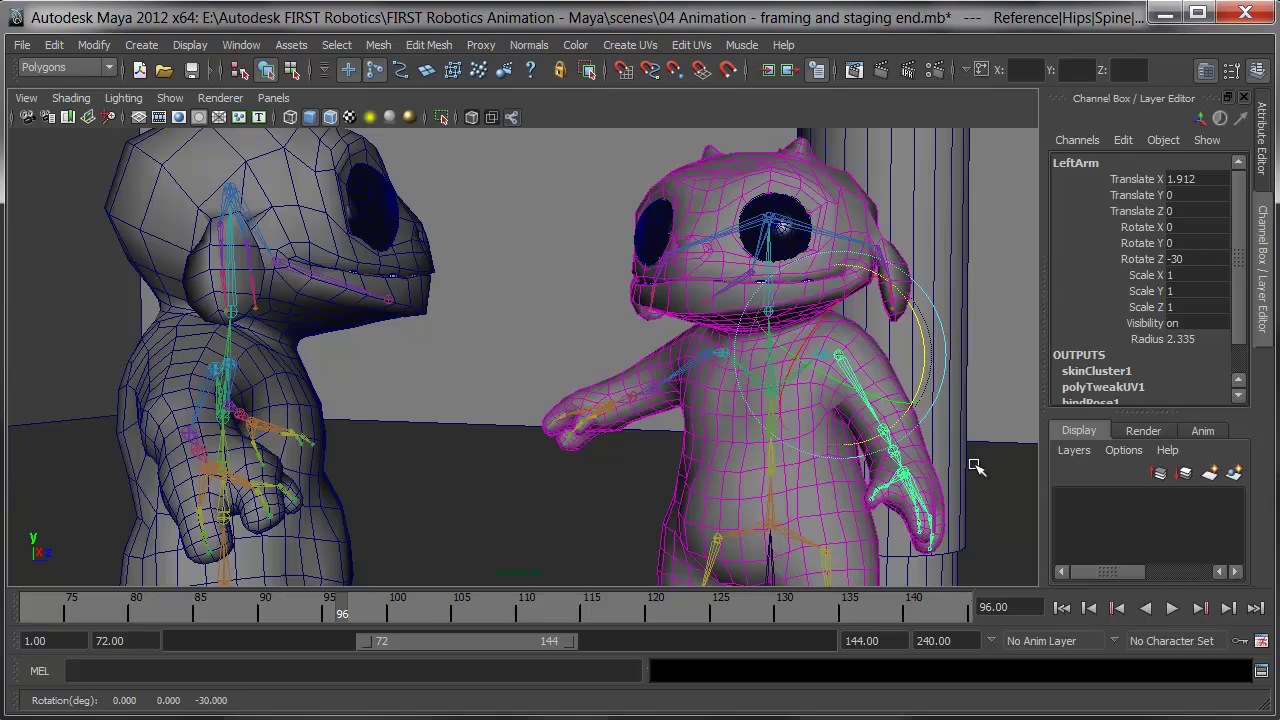
key("space")
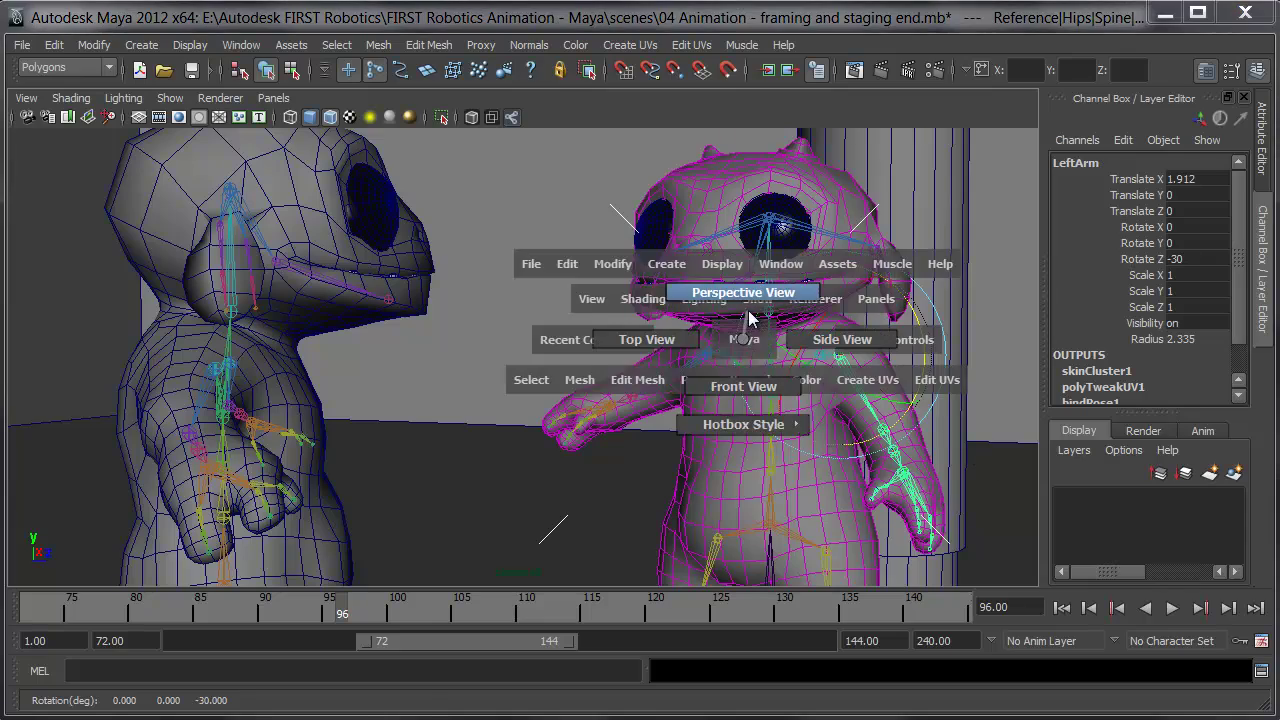
left_click(750, 316)
left_click_drag(777, 397, 651, 414, "alt")
Bend the LeftForeArm to Rotate Y -15 and swing the left upper arm to Rotate Z -30.
left_click(531, 298)
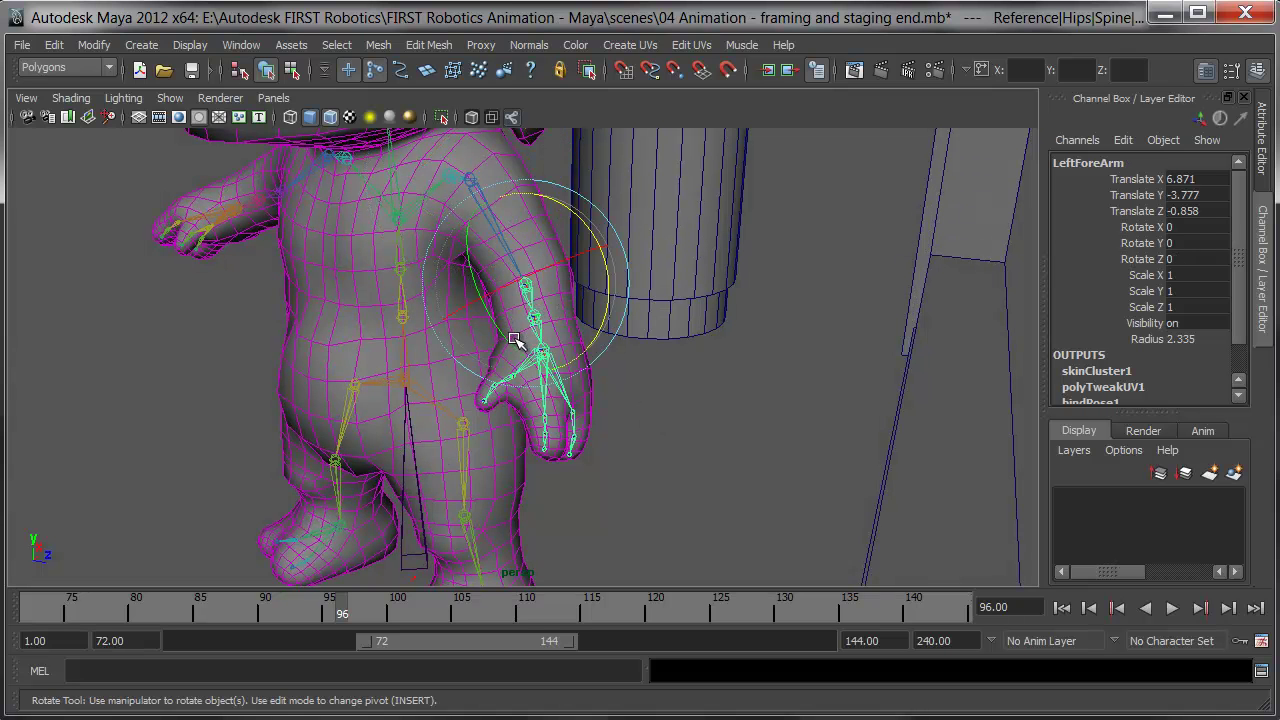
left_click_drag(514, 354, 560, 363)
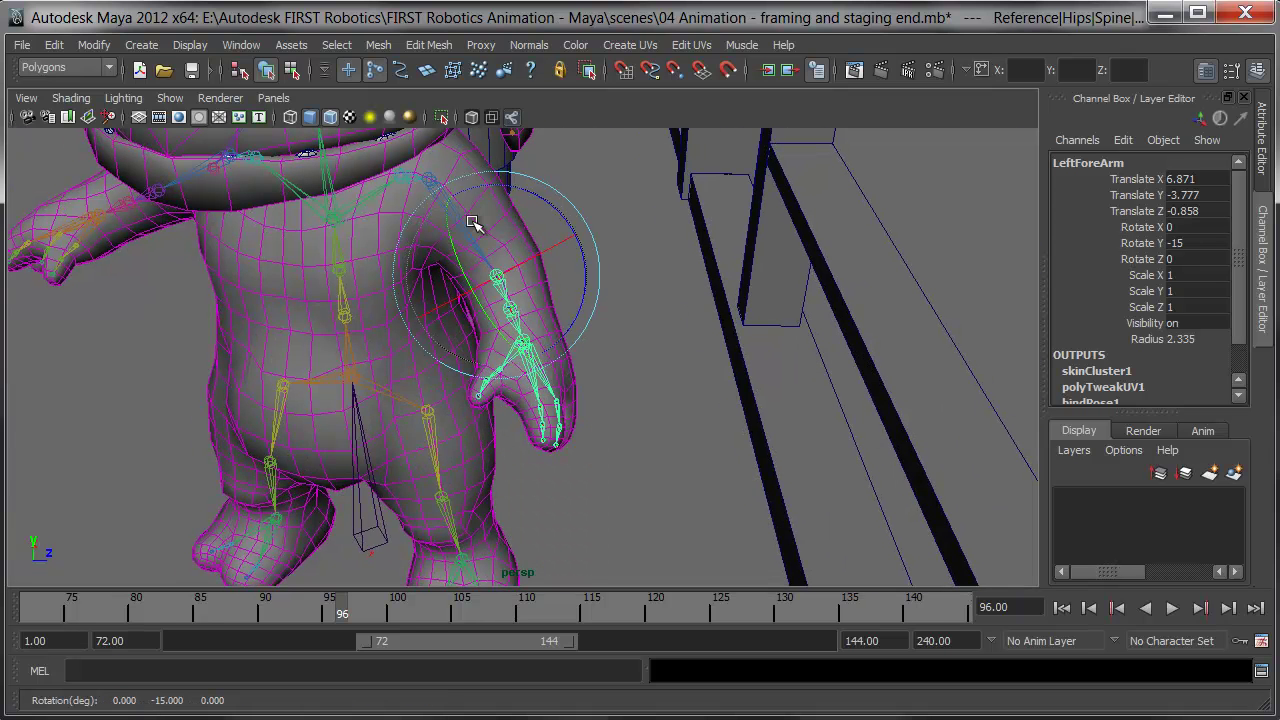
left_click(434, 184)
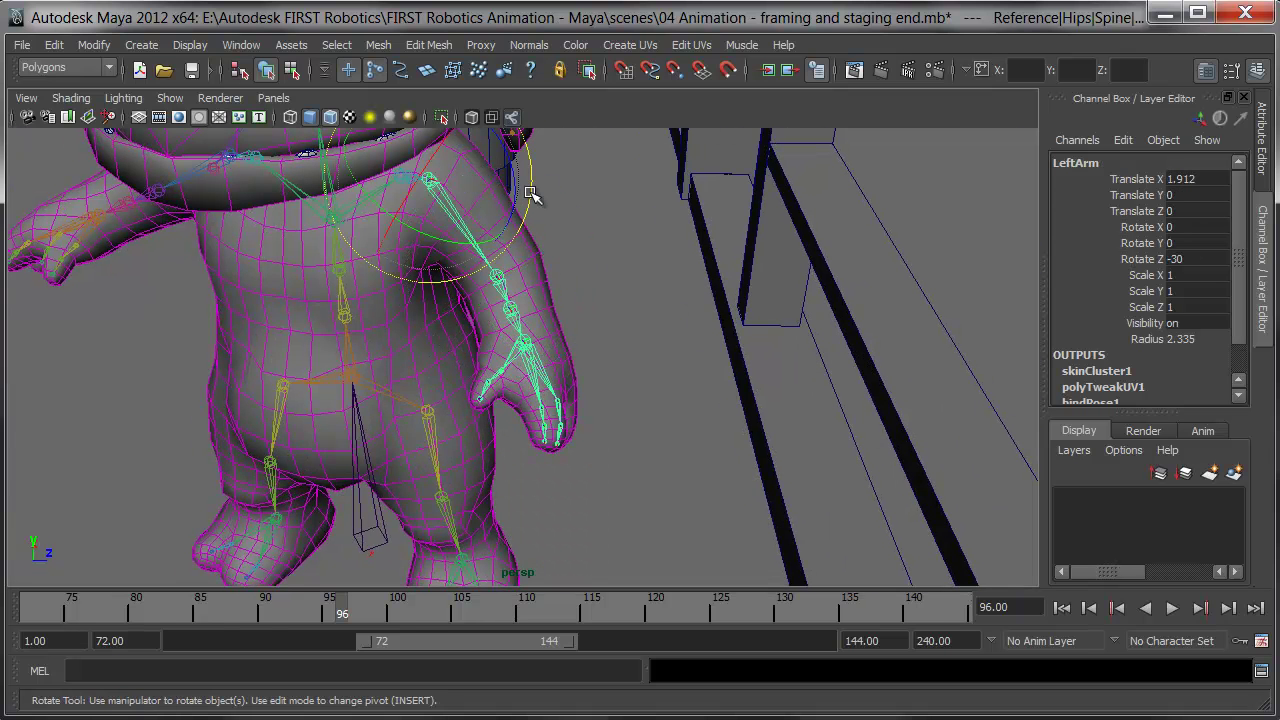
left_click(519, 184)
left_click_drag(519, 184, 552, 224)
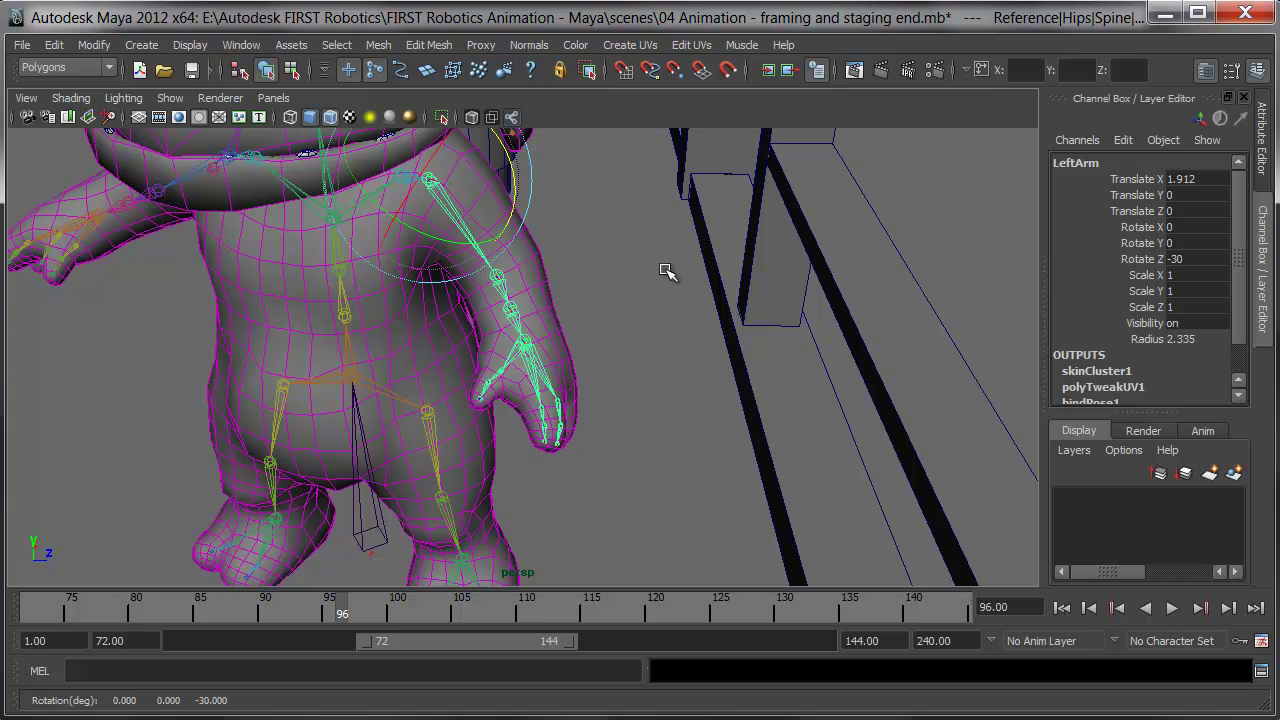
left_click(667, 271)
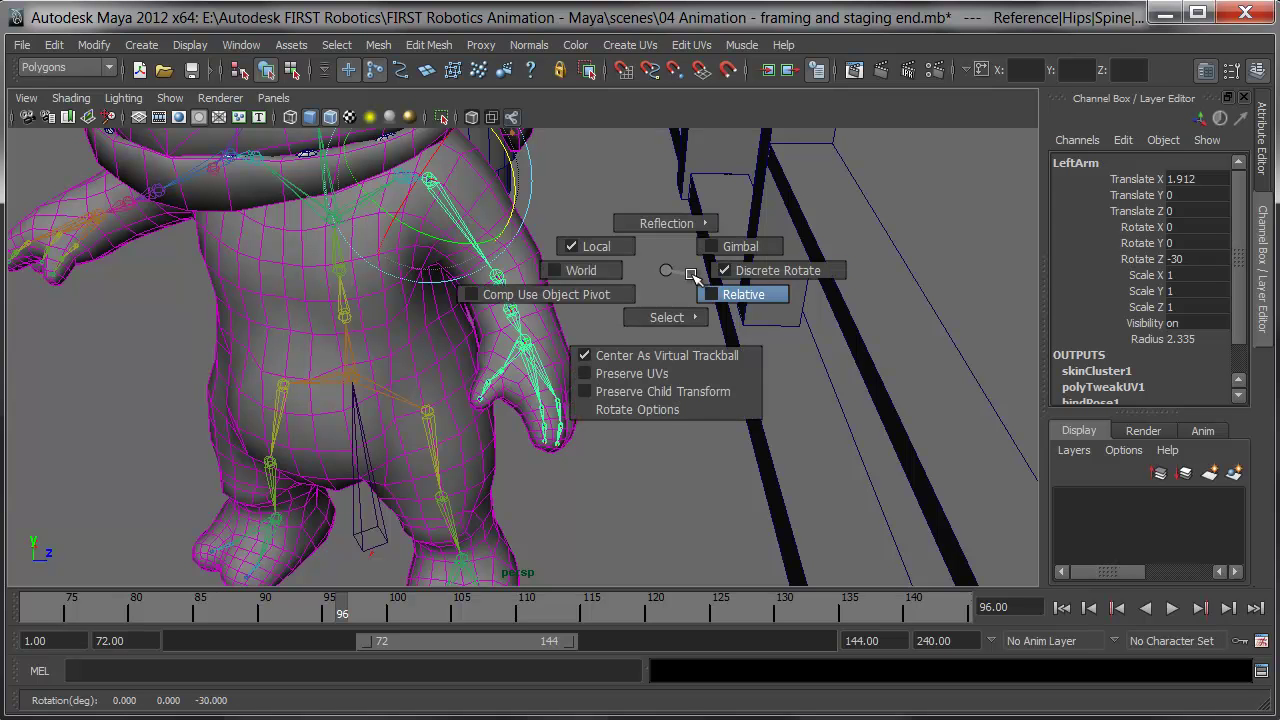
Turn off Discrete Rotate and lower the LeftArm to Rotate Z -38.497.
left_click(710, 276)
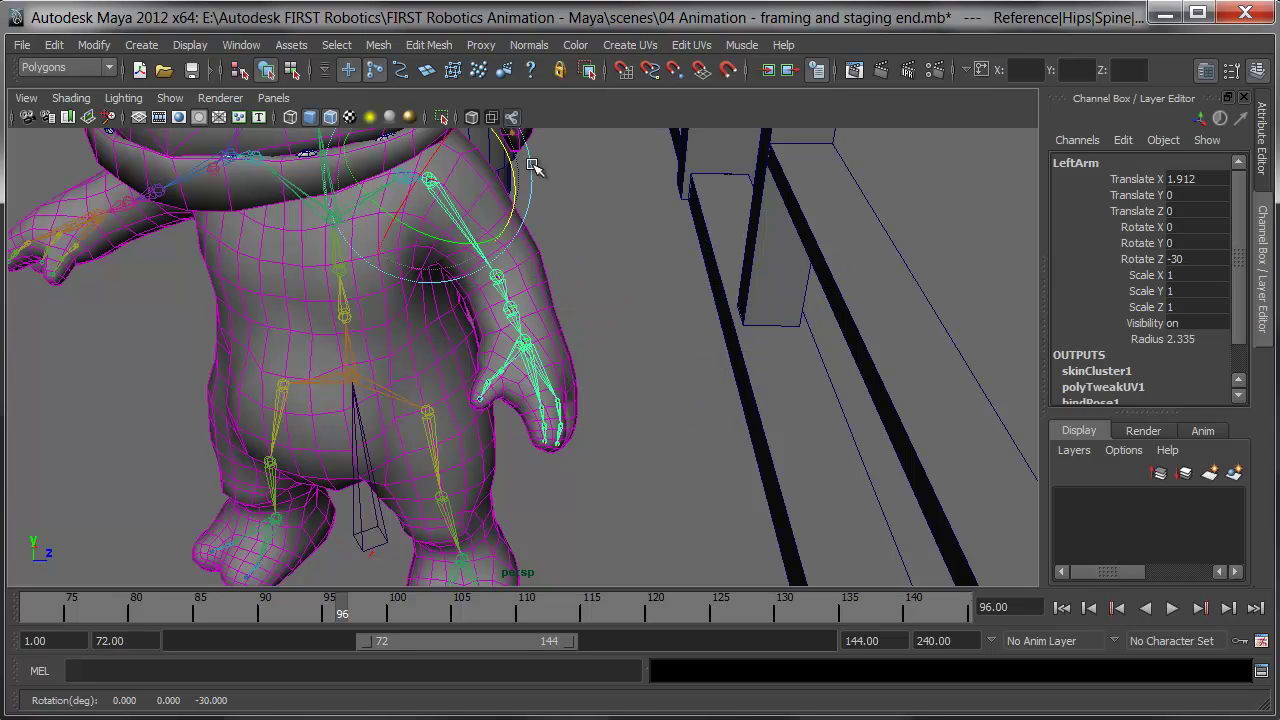
left_click_drag(513, 183, 528, 252)
left_click_drag(536, 322, 529, 297, "alt")
left_click_drag(510, 230, 514, 213)
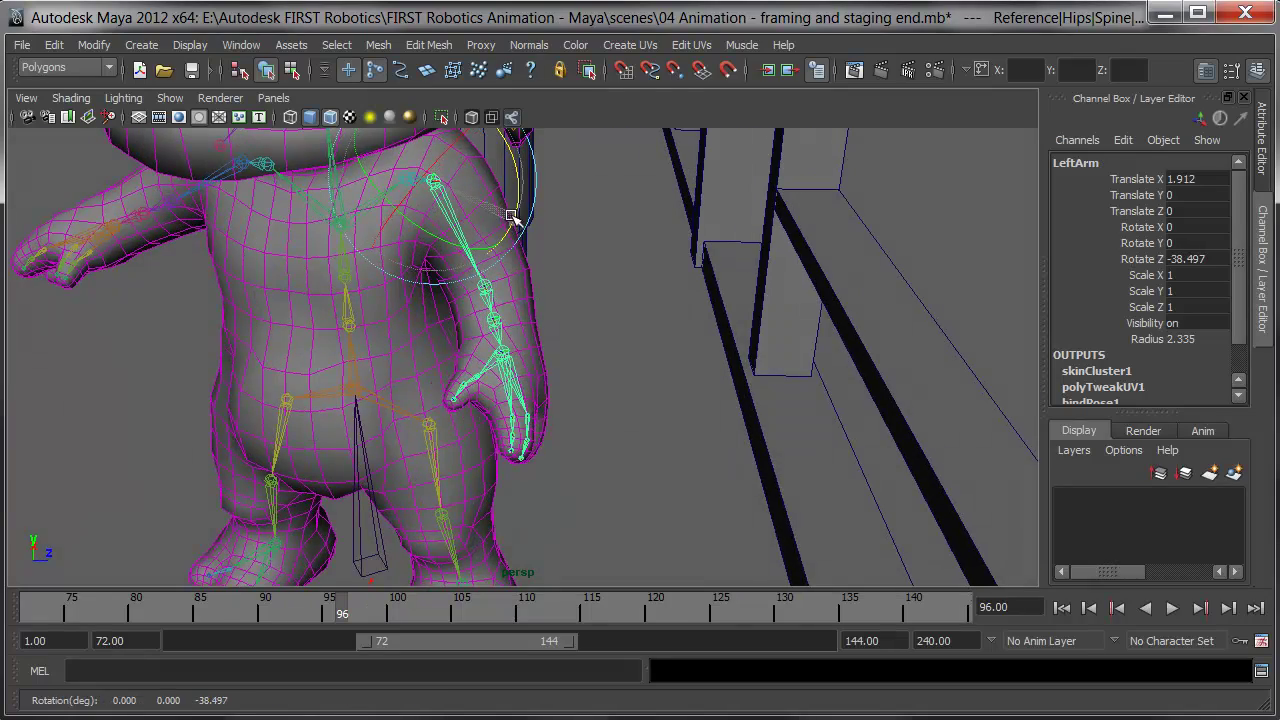
left_click_drag(336, 292, 631, 340, "alt")
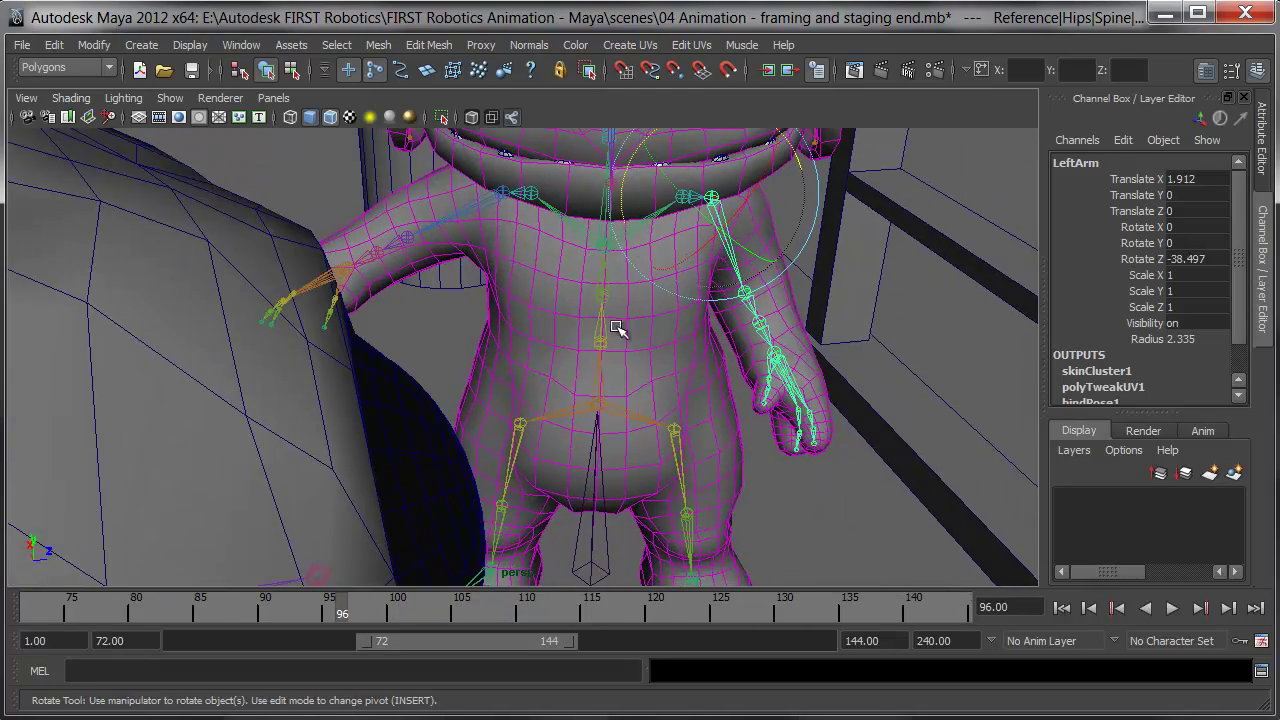
left_click_drag(603, 297, 616, 336, "alt")
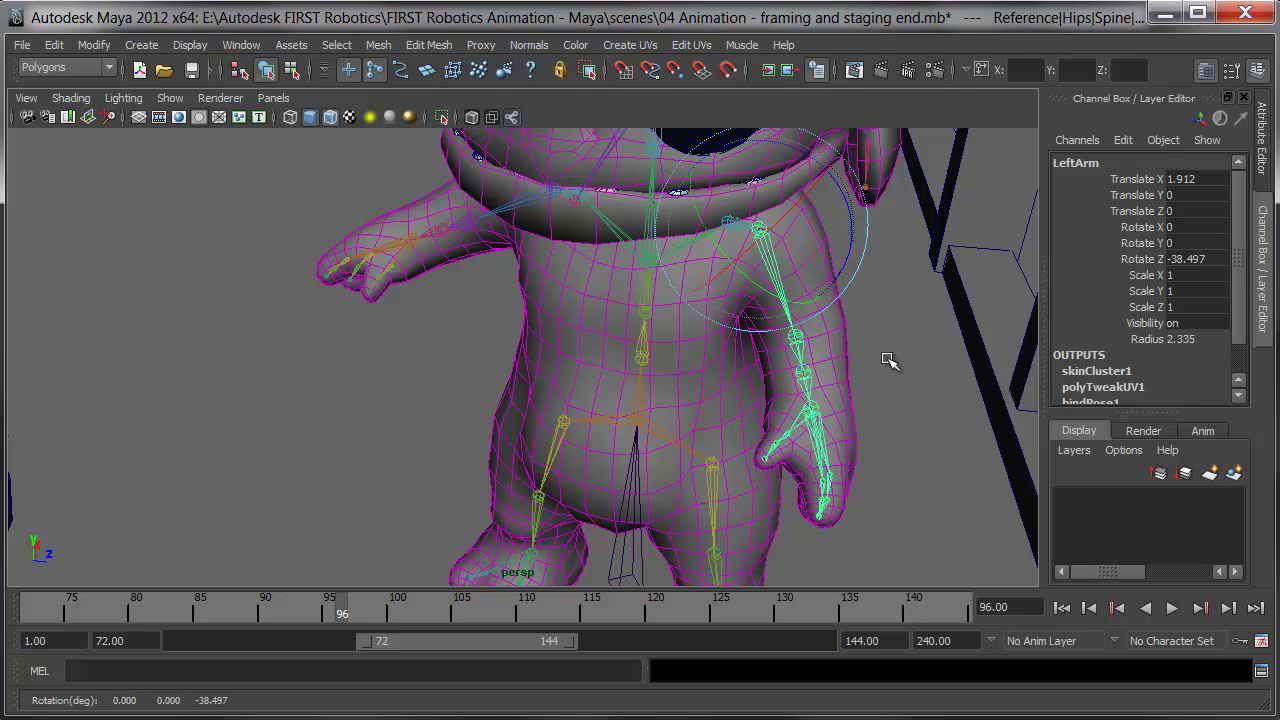
Key the LeftArm's rotation and translation at frame 96.
key("shift+e")
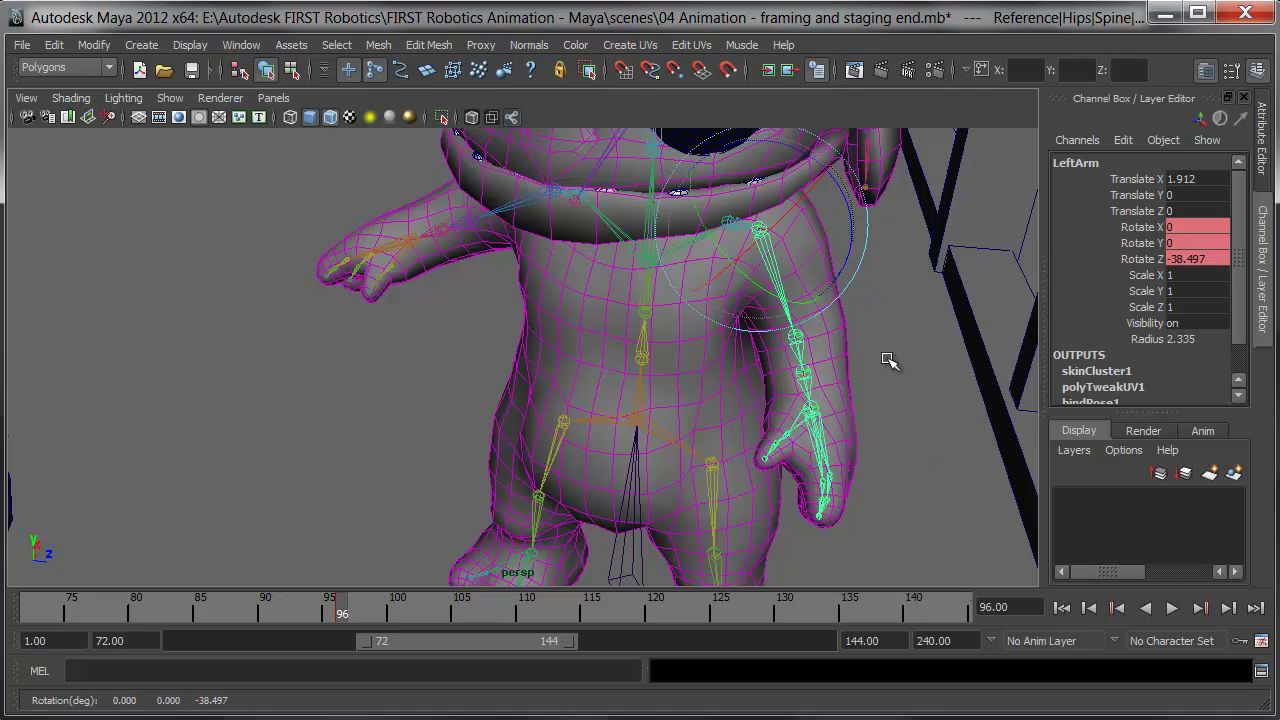
key("shift+w")
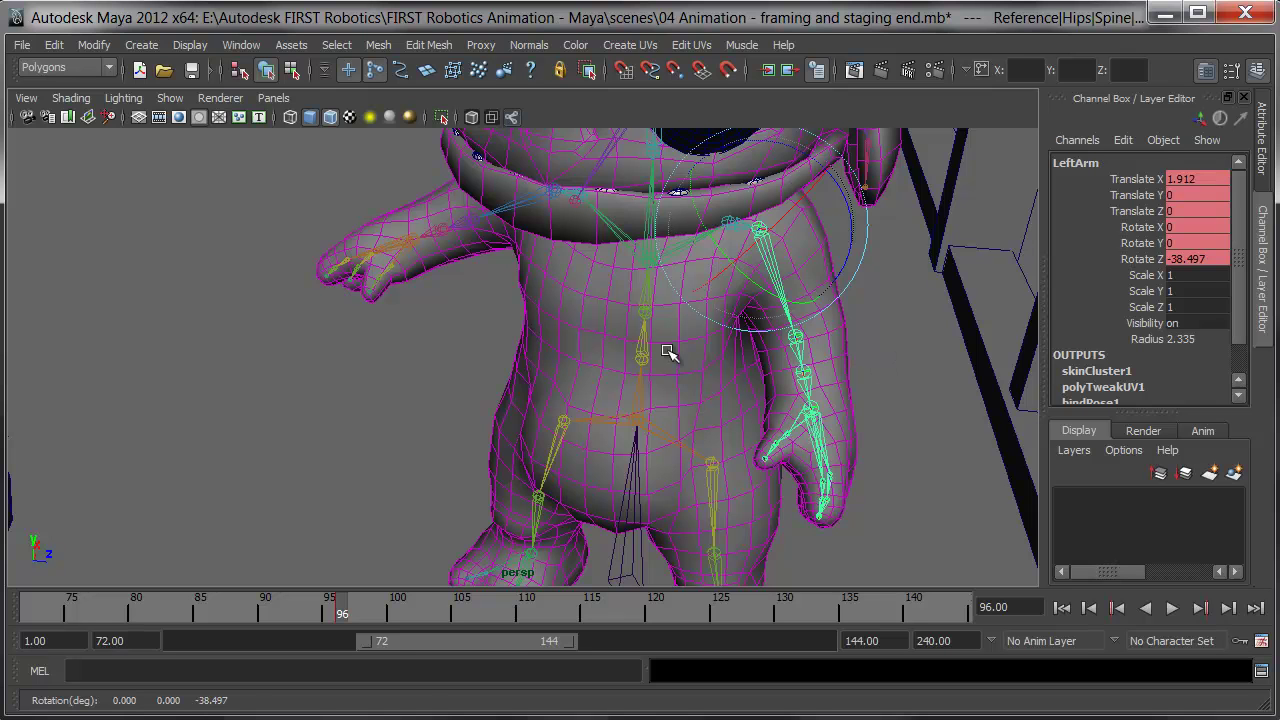
left_click(535, 203)
At frame 72, lower the RightArm to Rotate Z 36.567 and key its translate and rotate.
left_click_drag(563, 434, 625, 447, "alt")
left_click_drag(438, 205, 471, 225, "alt")
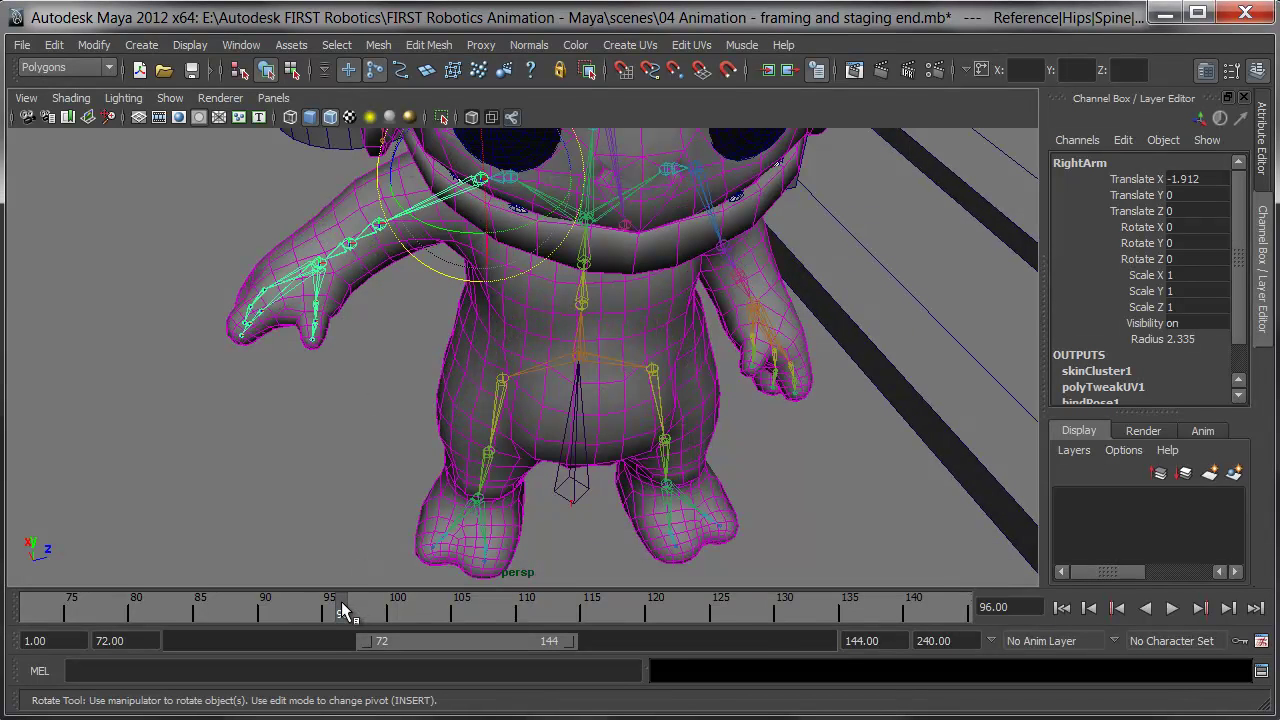
mouse_move(343, 612)
left_mouse_down()
mouse_move(171, 606)
mouse_move(55, 613)
mouse_move(42, 626)
left_mouse_up()
left_click_drag(392, 168, 404, 257)
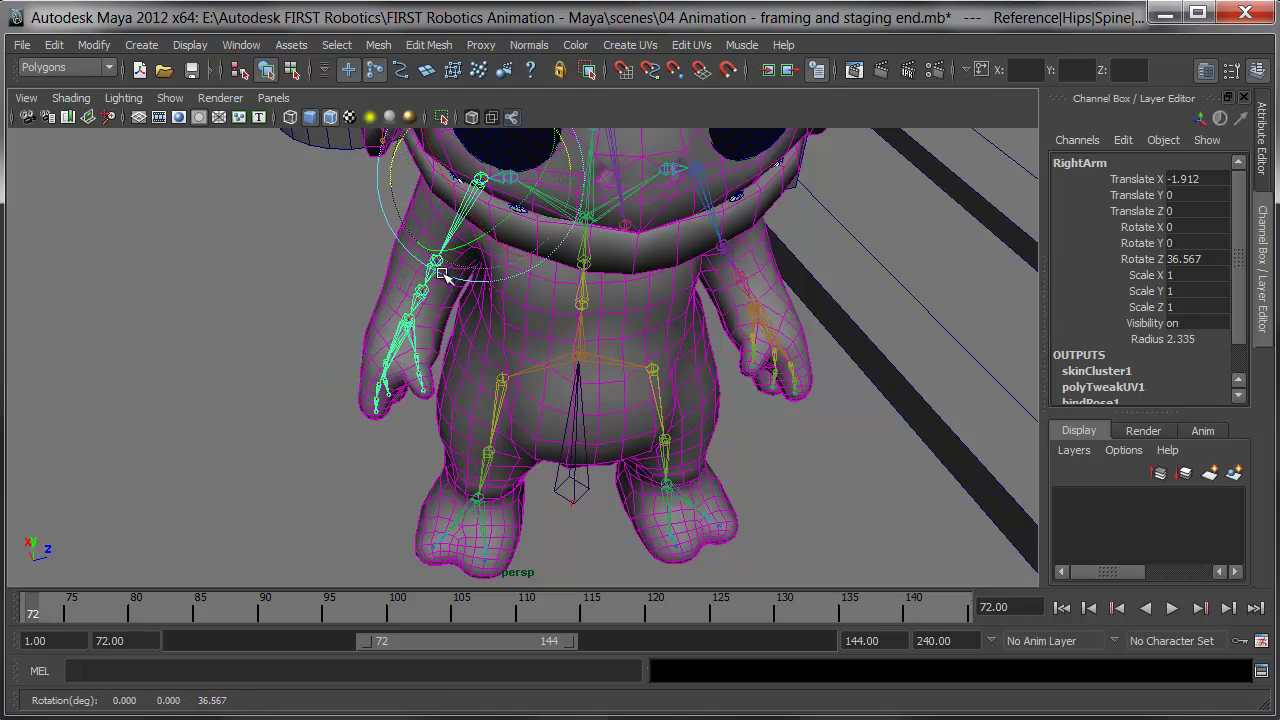
key("shift+w")
key("shift+e")
left_click_drag(828, 428, 760, 396, "alt")
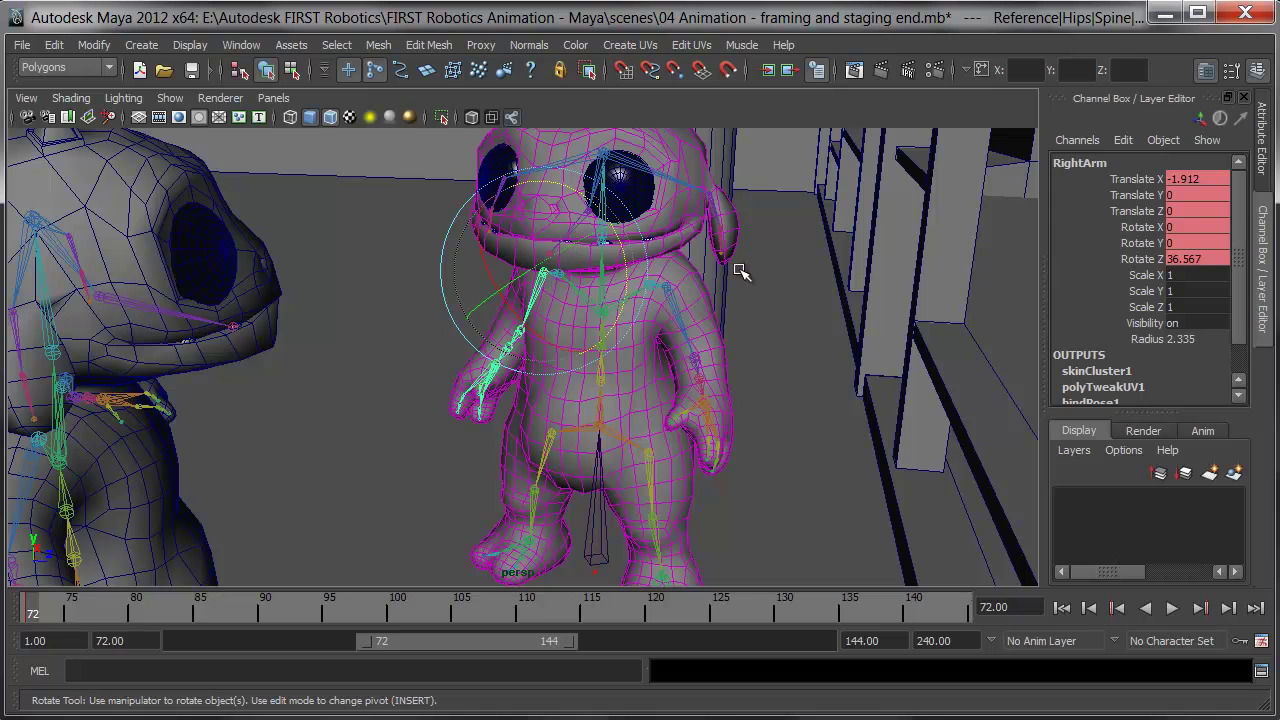
Cut the LeftArm's key at frame 96, paste it at frame 72, and play back to check.
left_click(678, 320)
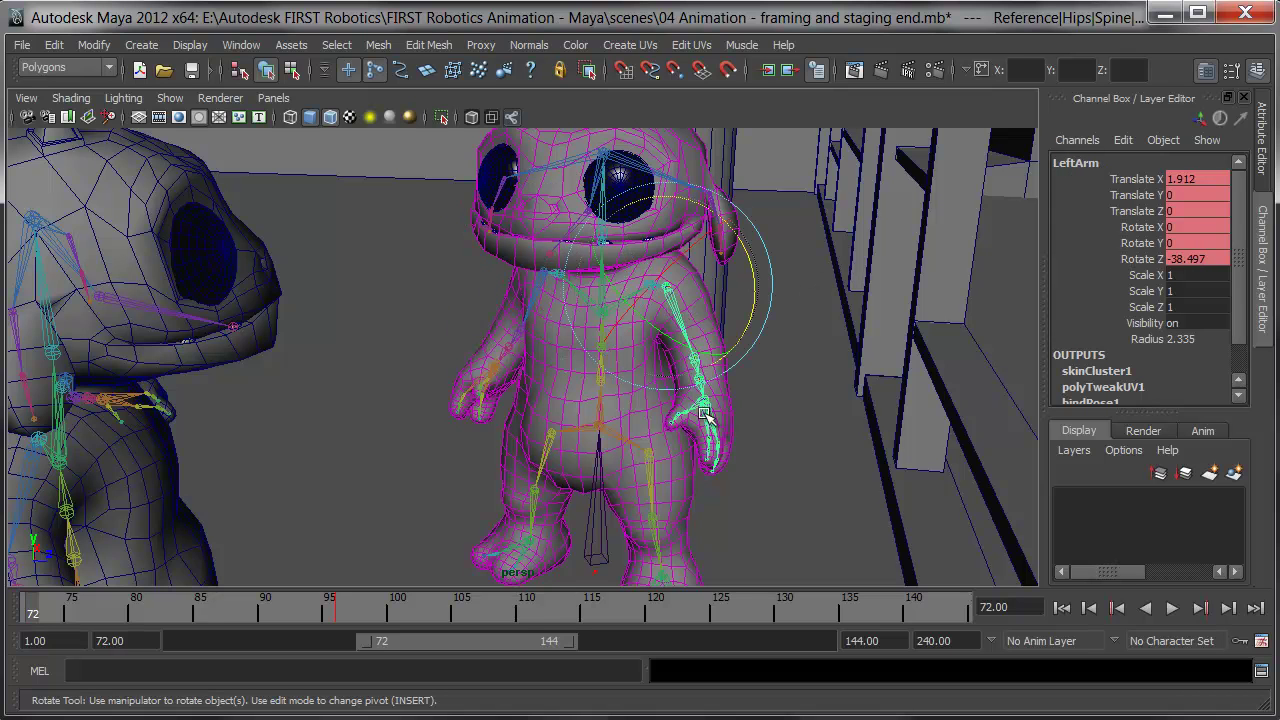
left_click(346, 618)
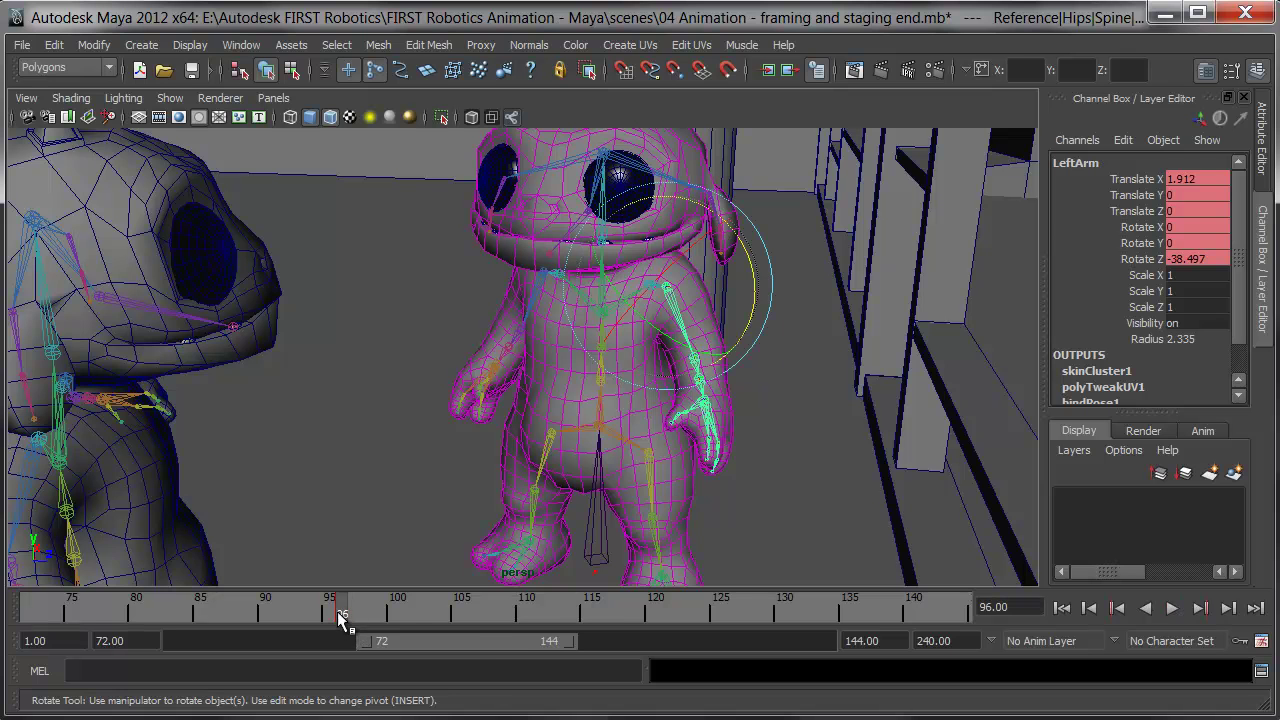
right_click(337, 611)
left_click(366, 627)
left_click(12, 607)
right_click(37, 600)
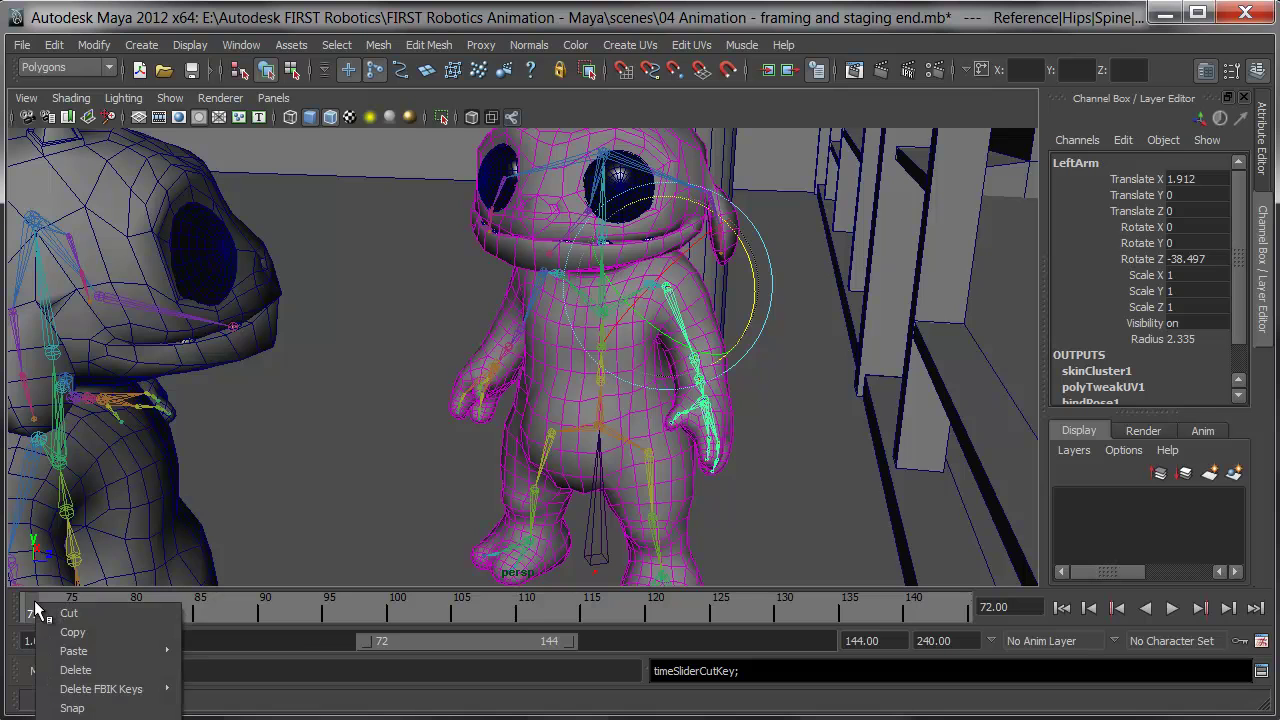
mouse_move(89, 645)
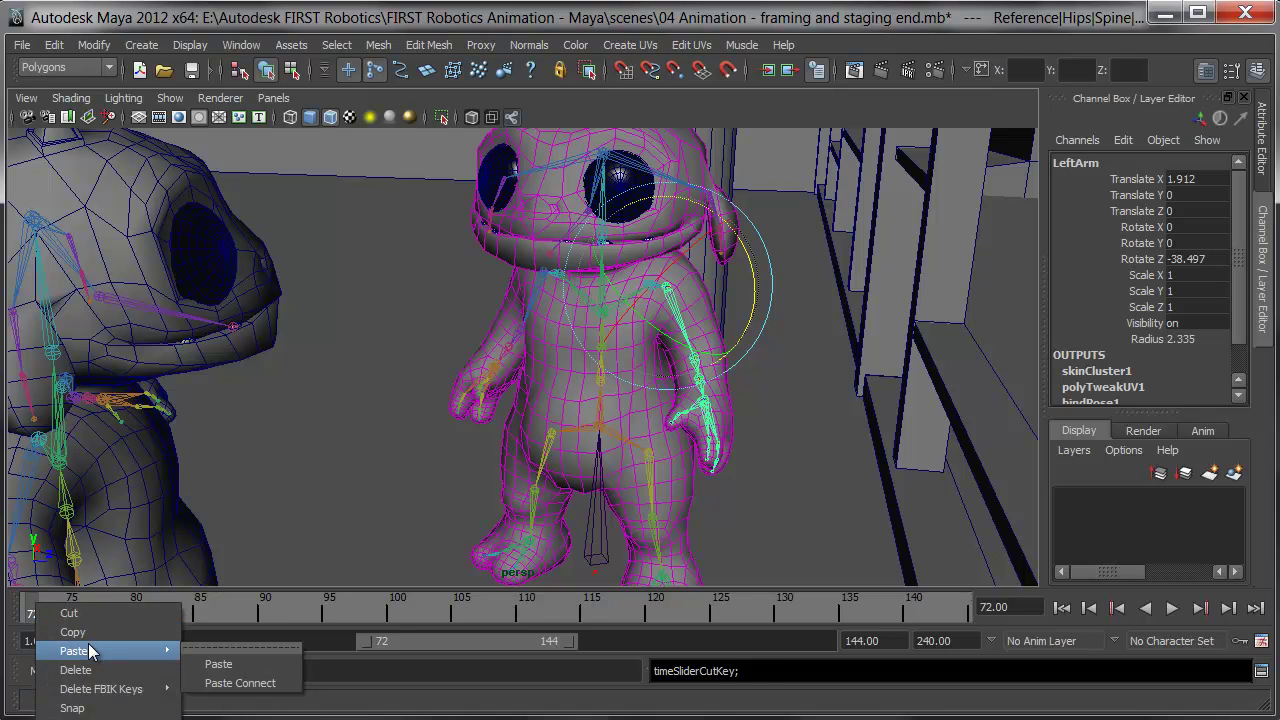
left_click(218, 664)
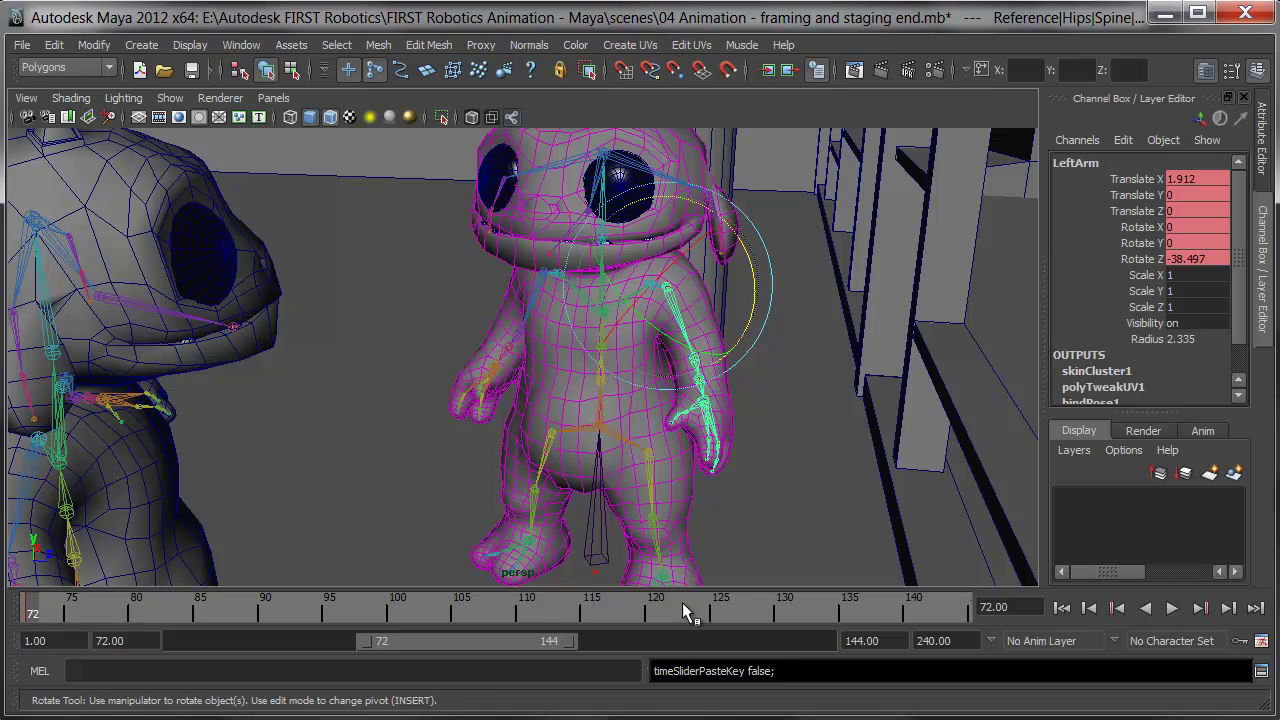
key("alt+v")
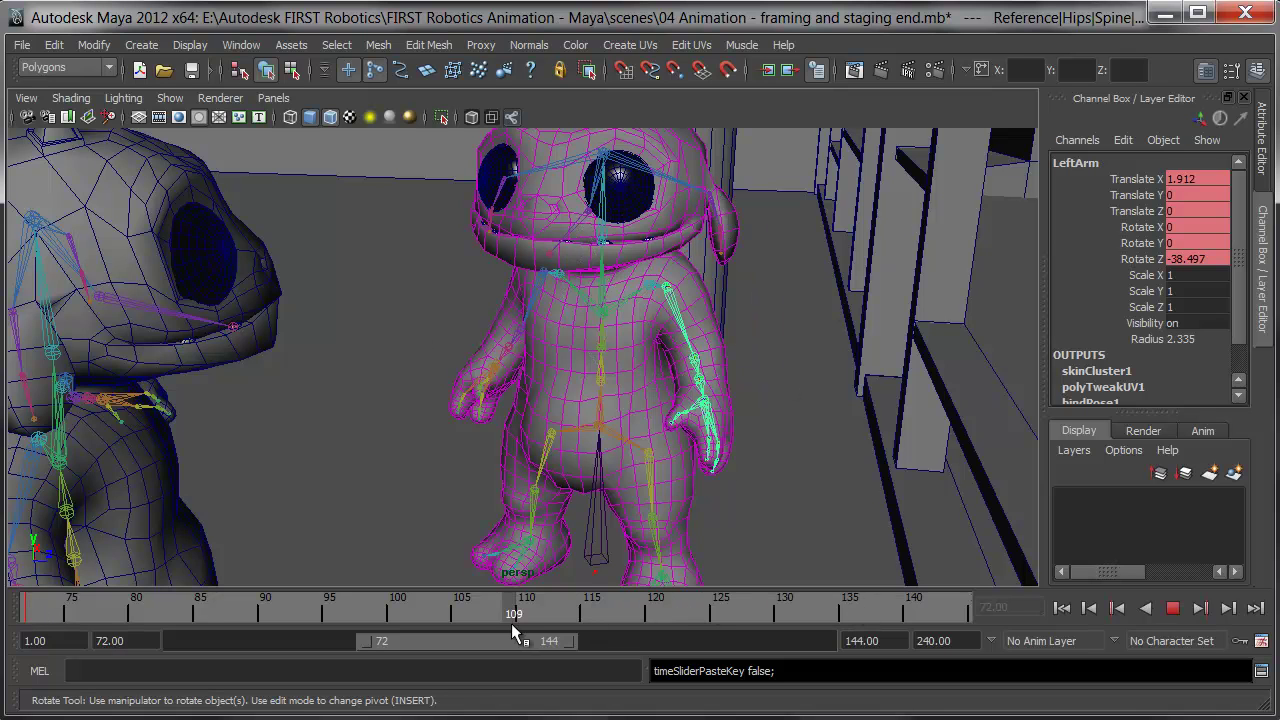
key("alt+v")
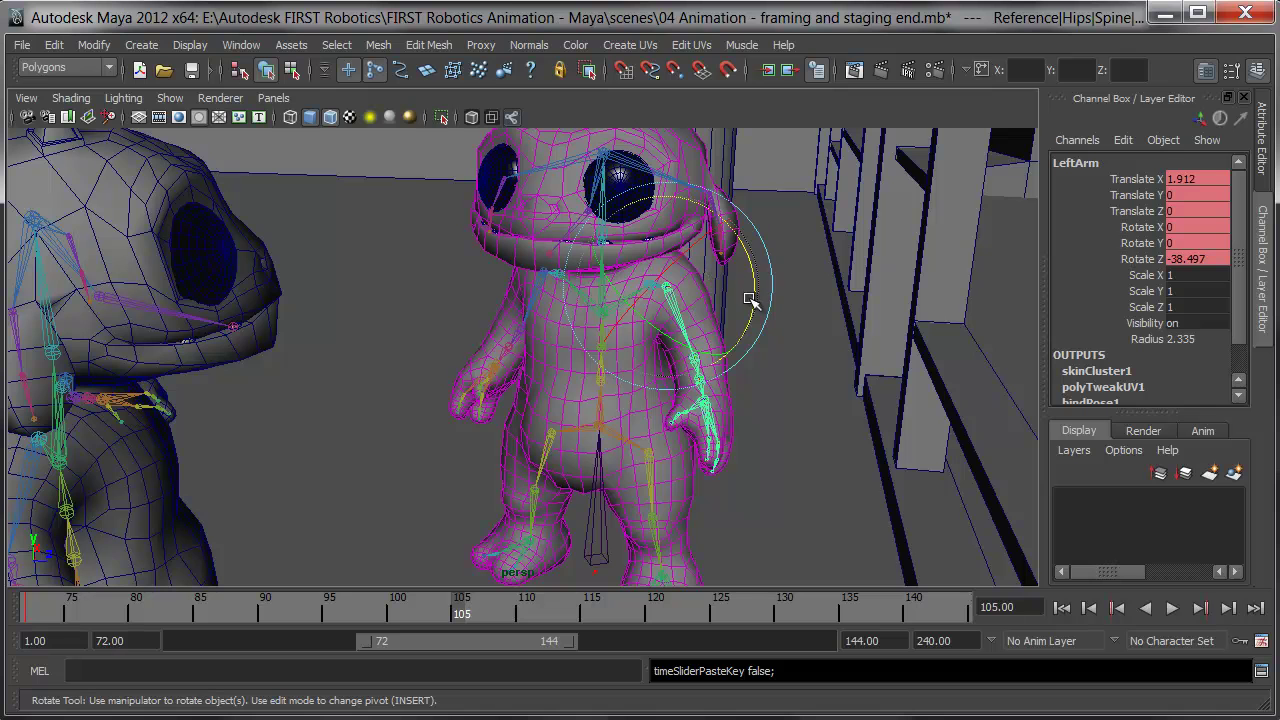
Raise the LeftArm outward to Rotate Z 13.98 at frame 105, play it back, and scrub to frame 79.
left_click_drag(748, 317, 808, 178)
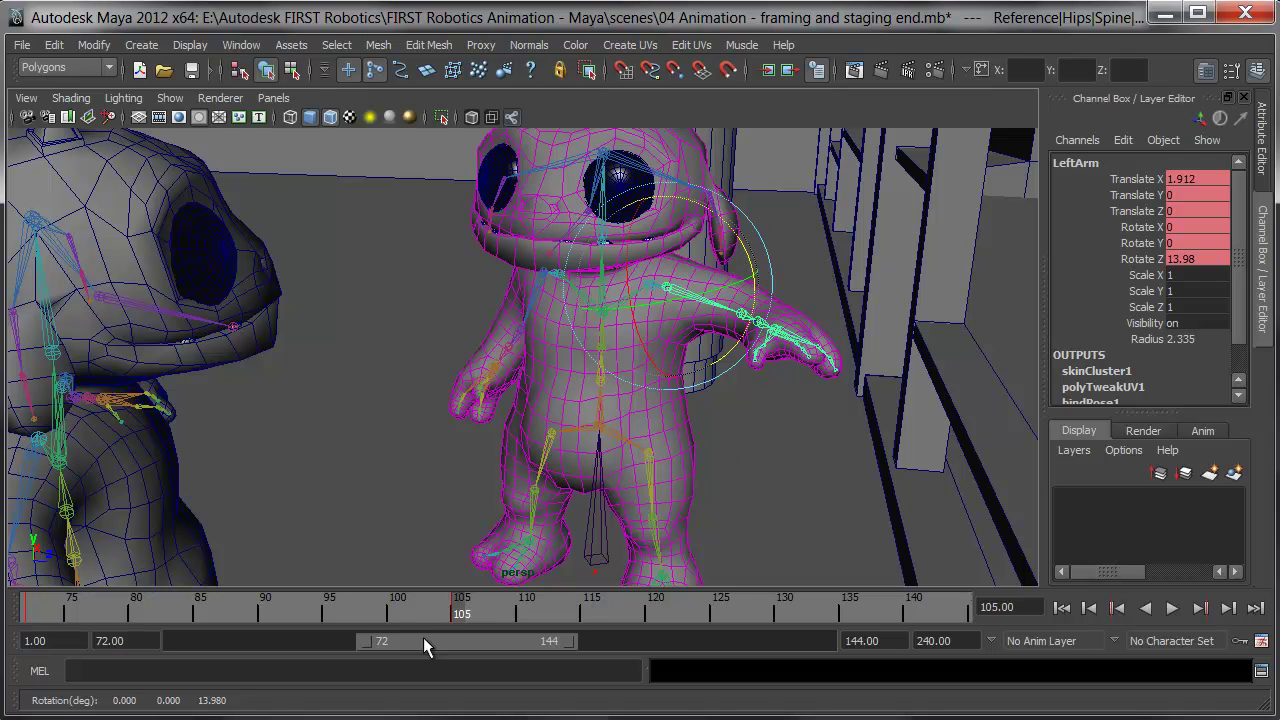
key("alt+v")
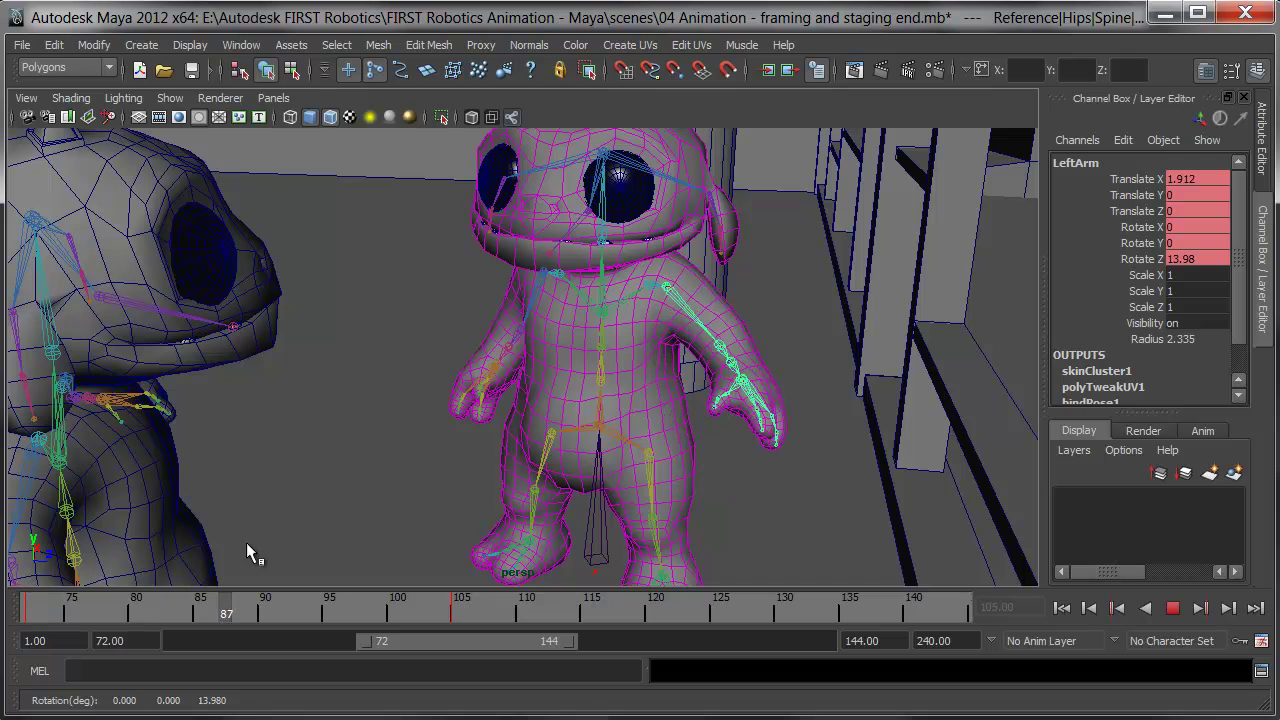
key("alt+v")
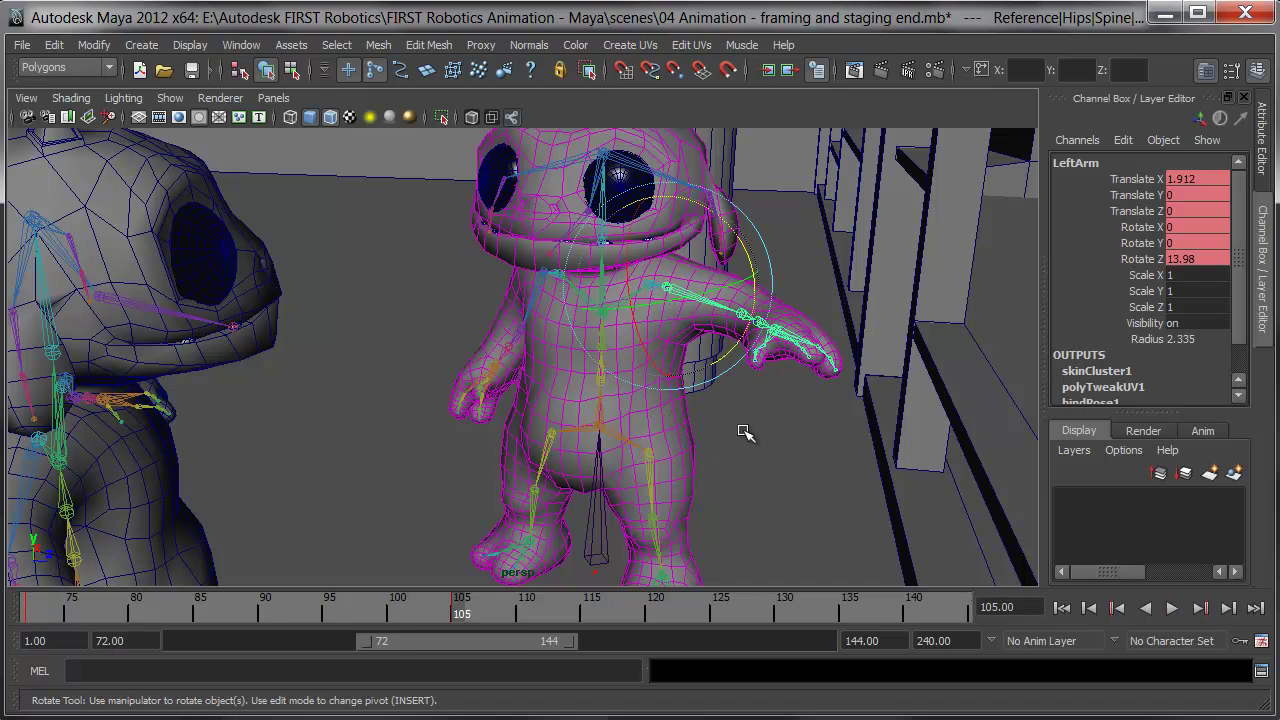
left_click(806, 205)
key("alt+v")
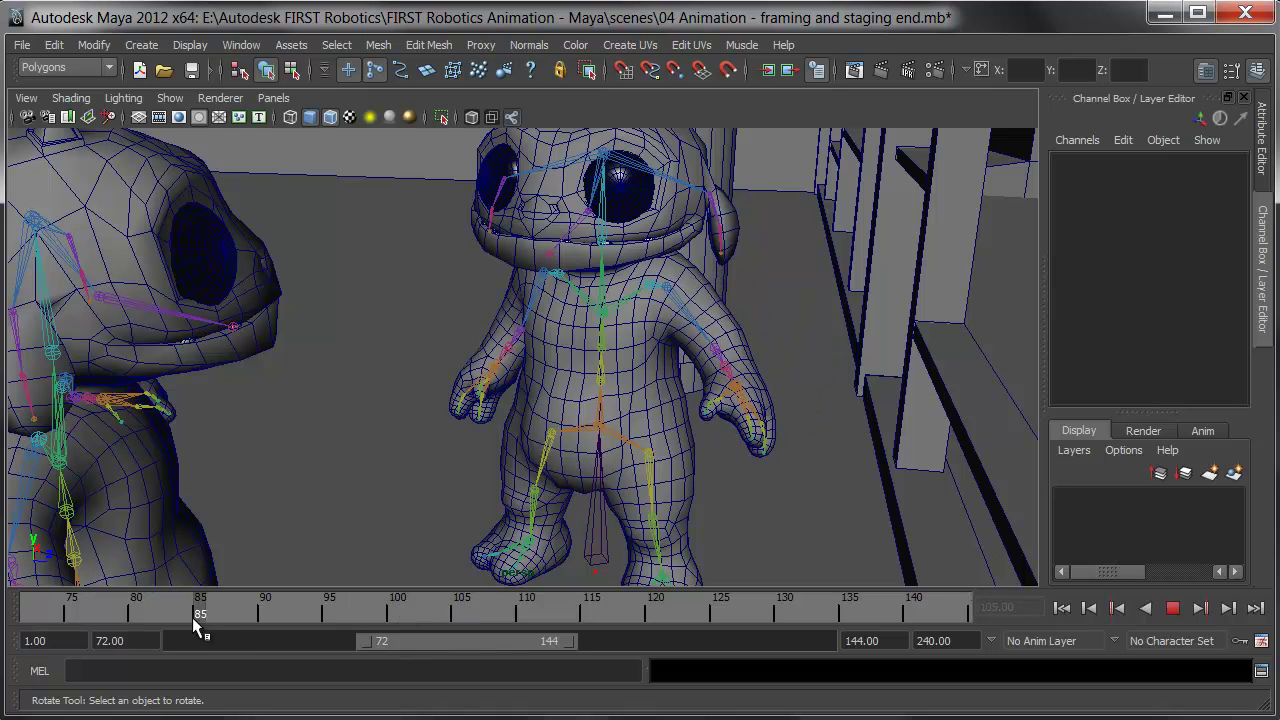
mouse_move(149, 616)
left_mouse_down()
mouse_move(175, 615)
mouse_move(110, 616)
mouse_move(121, 617)
left_mouse_up()
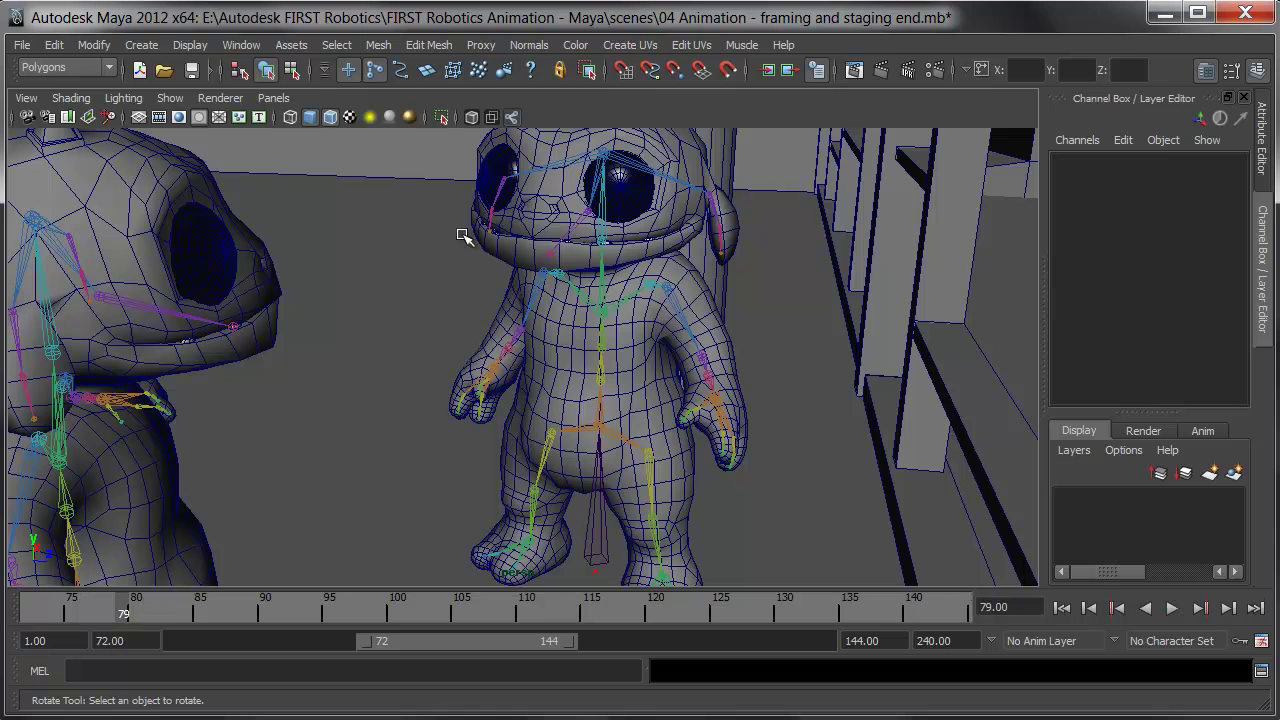
Key the Neck rotation at frame 79, then turn the head about 45° in Y at frame 116.
left_click(600, 220)
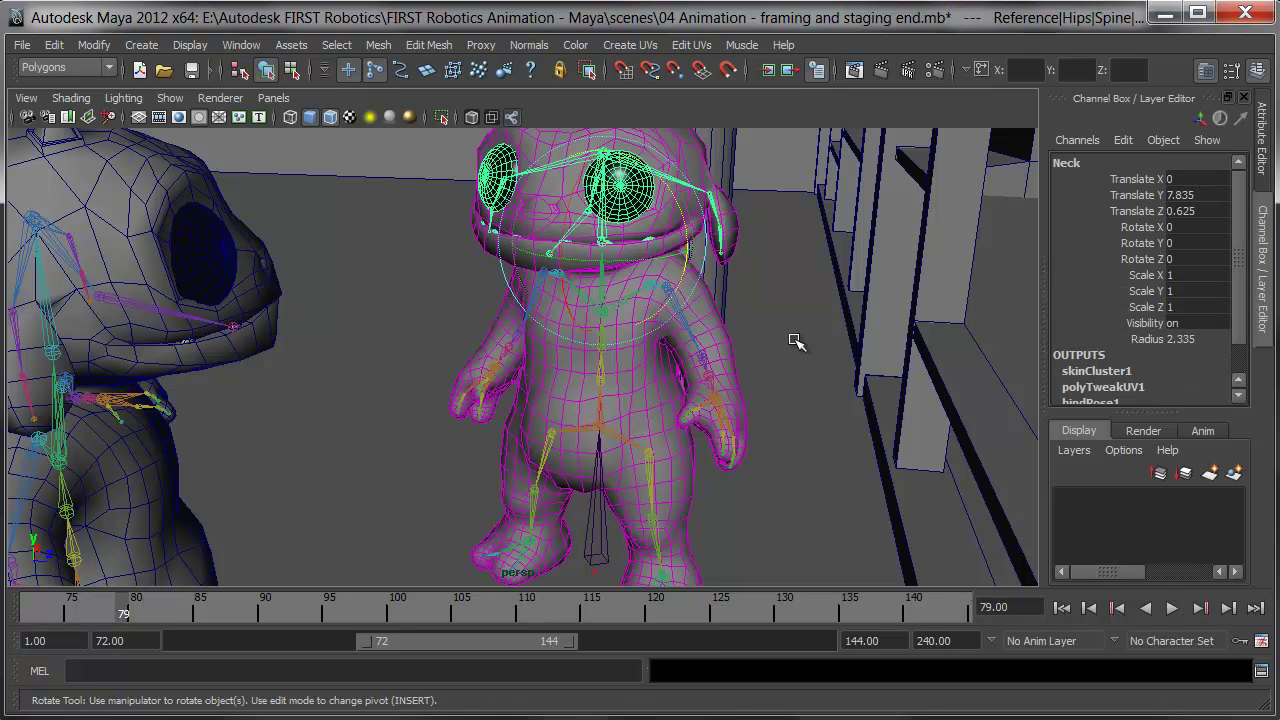
key("shift+e")
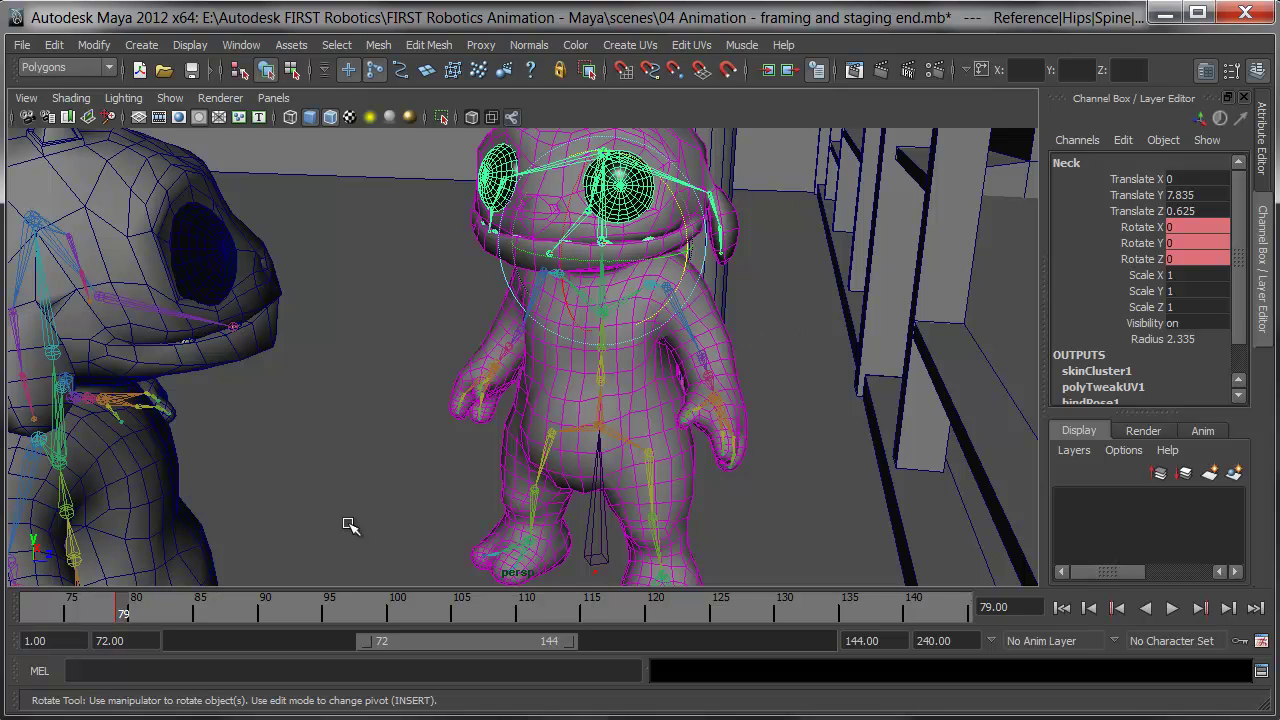
left_click_drag(352, 612, 598, 610)
left_click_drag(577, 259, 650, 248)
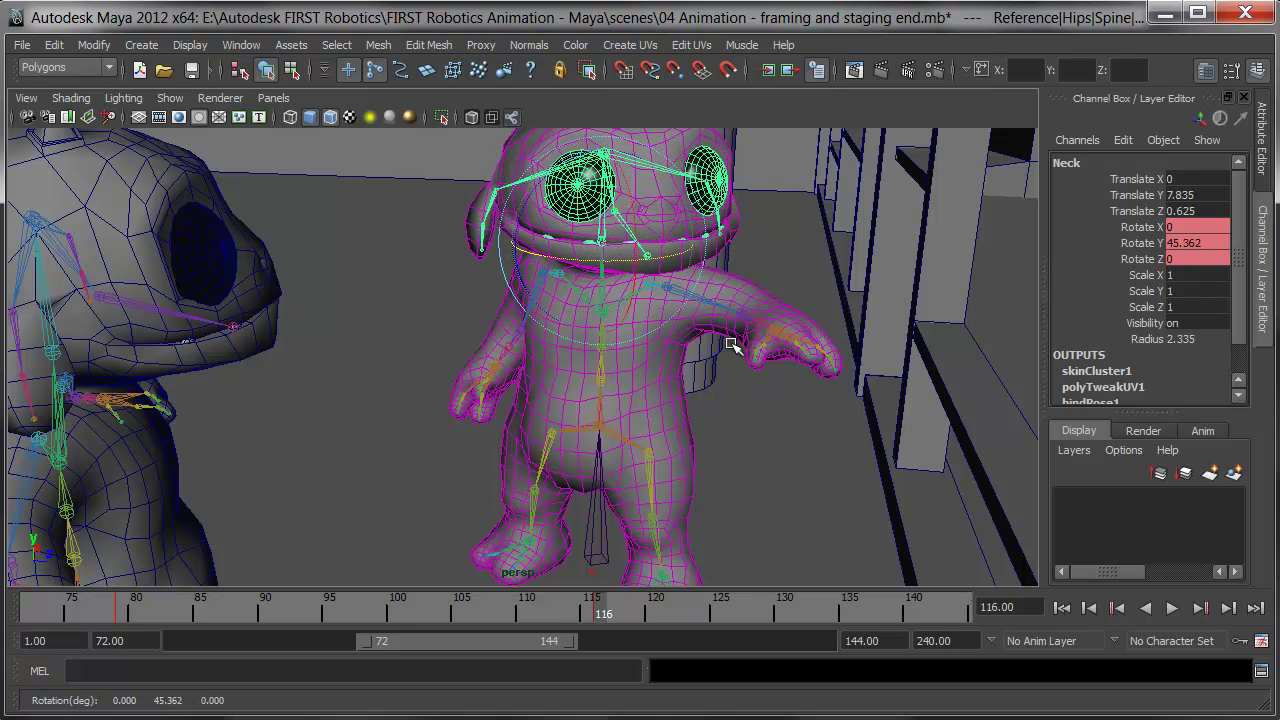
Play and scrub through the neck turn, stopping playback at frame 79.
key("alt+v")
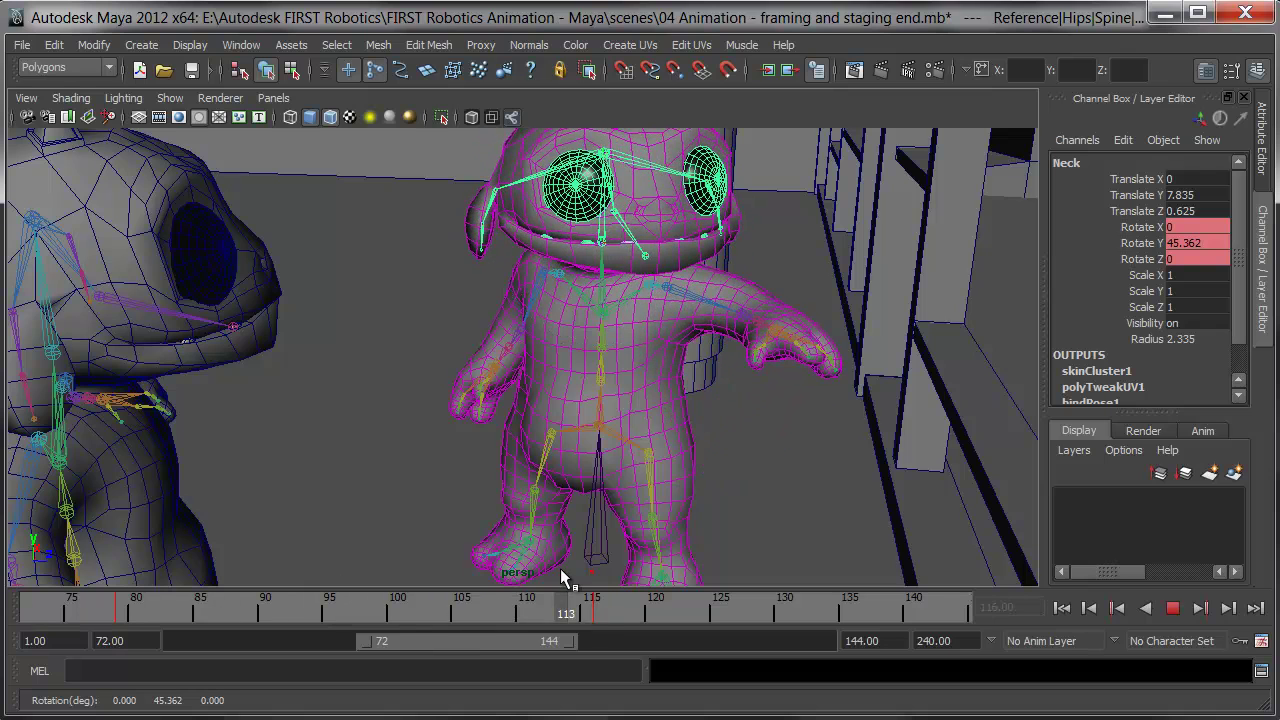
mouse_move(560, 577)
left_mouse_down()
mouse_move(137, 585)
mouse_move(522, 577)
left_mouse_up()
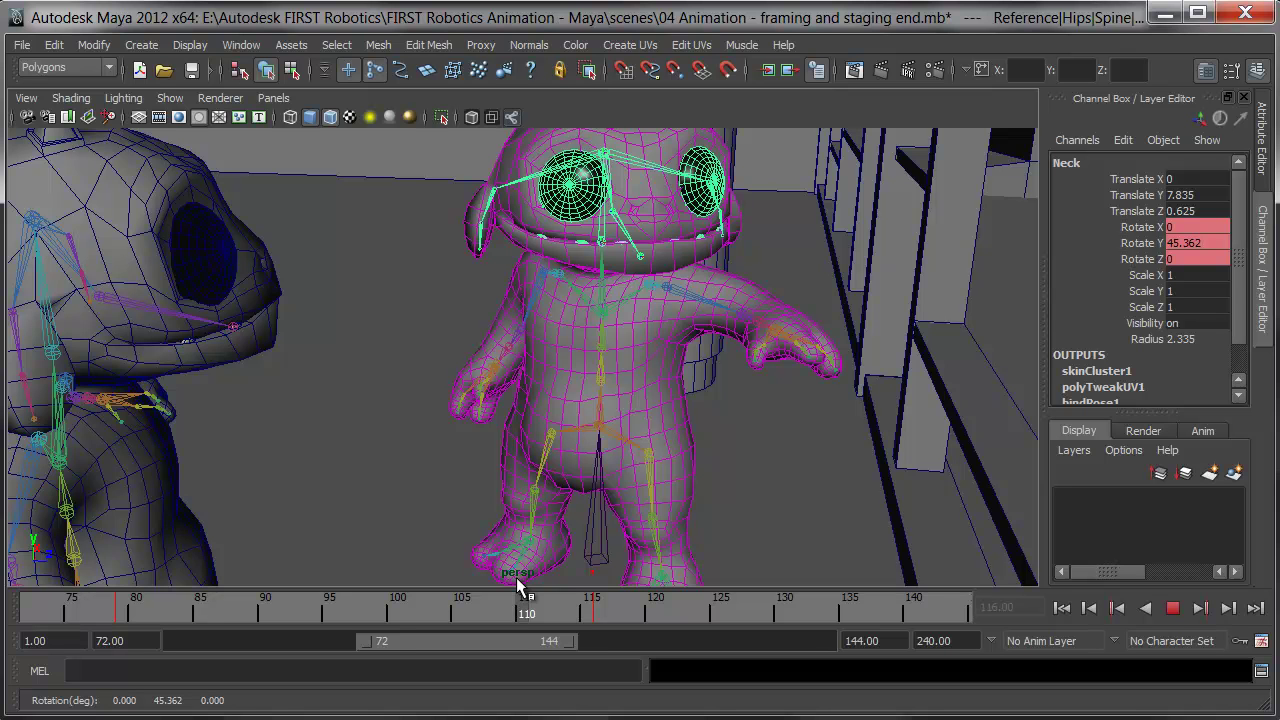
left_click_drag(516, 577, 424, 580)
key("e")
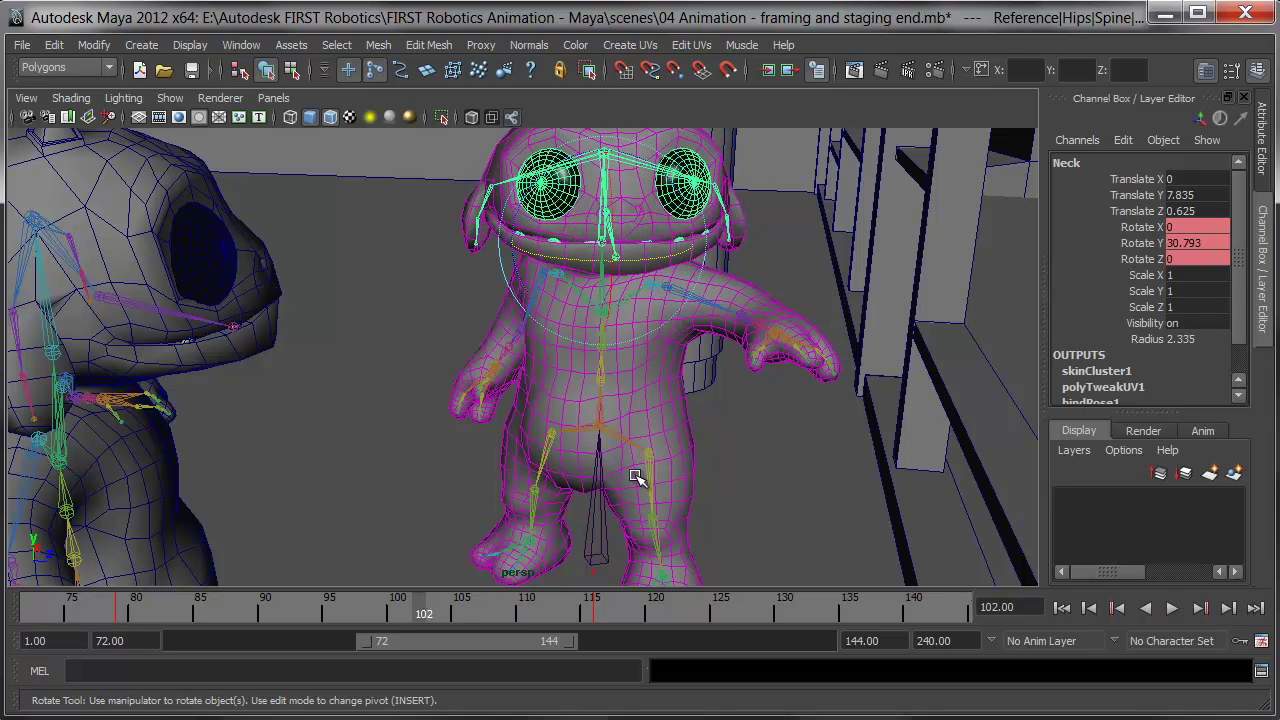
key("alt+v")
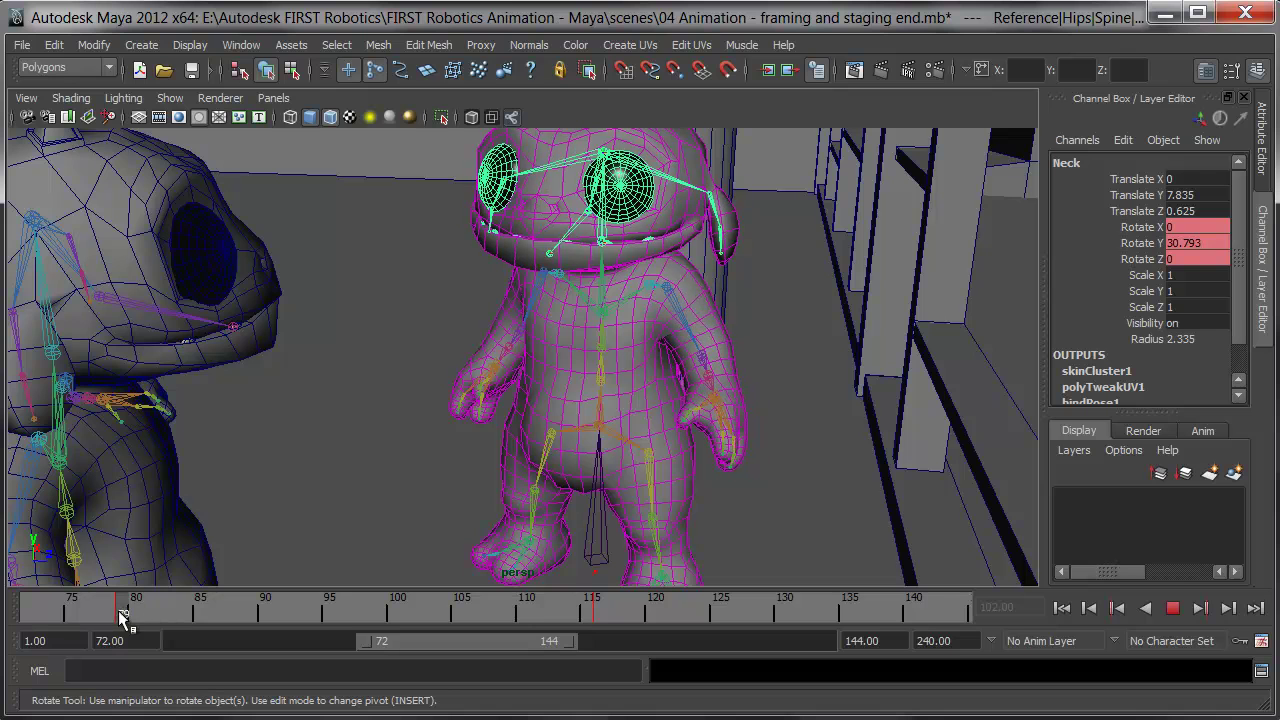
left_click(120, 617)
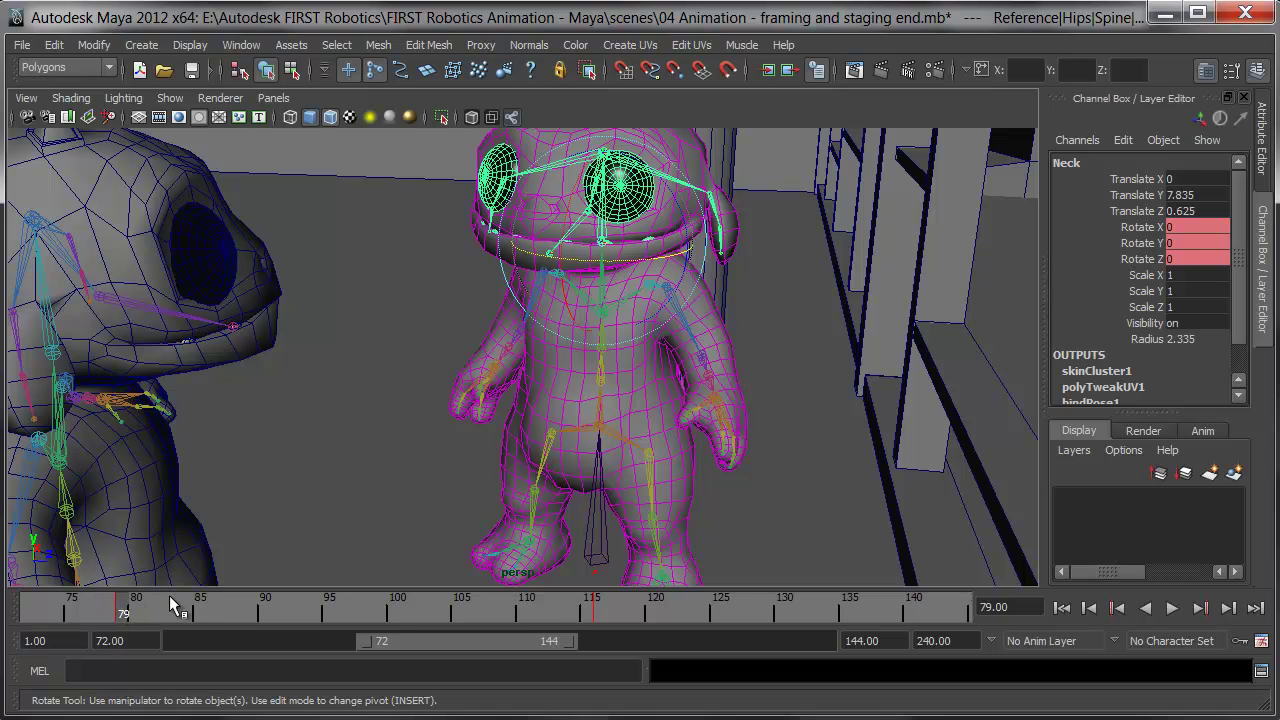
right_click(119, 614)
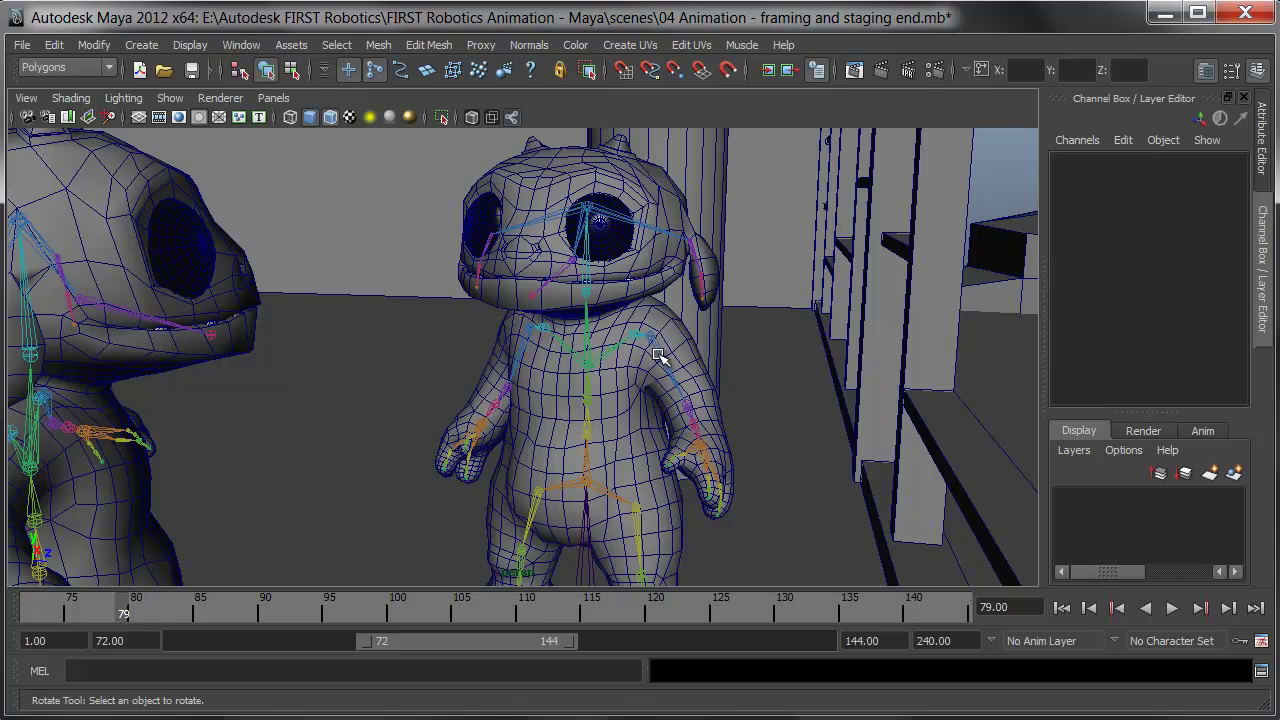
Select the right character's LeftArm, Neck and RightArm joints together.
left_click(658, 357)
key("q")
left_click(592, 289)
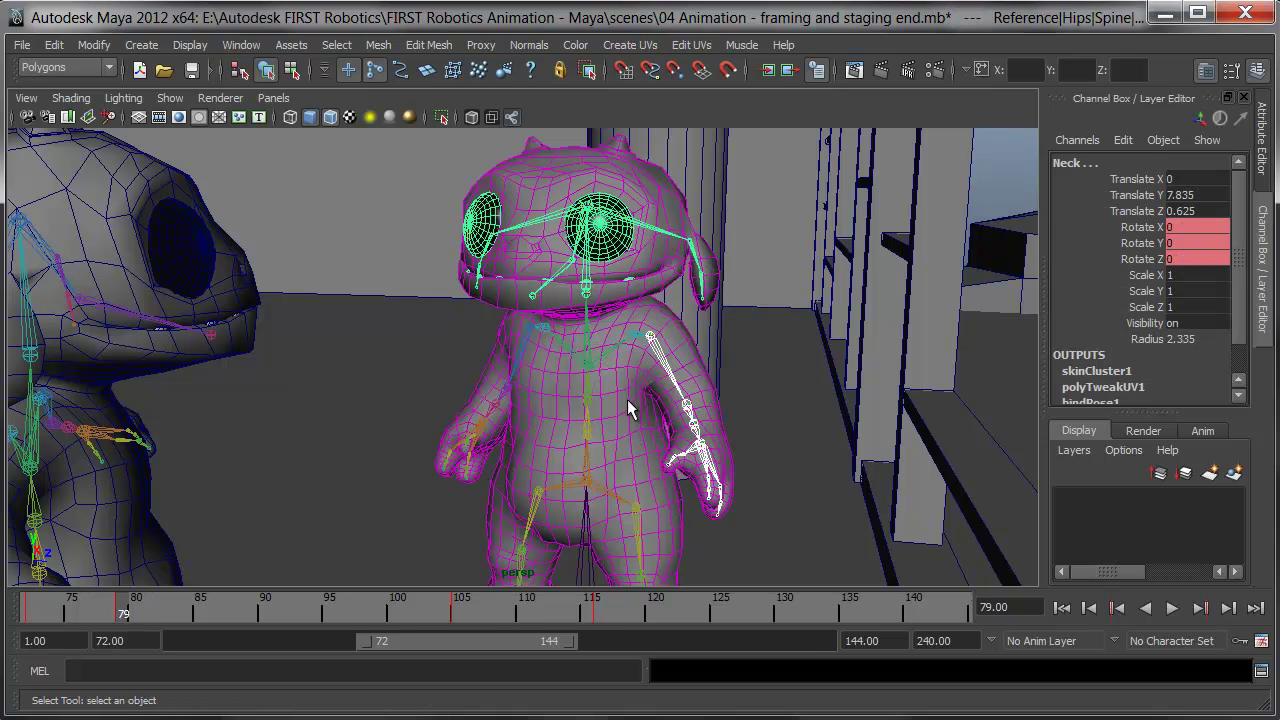
left_click(517, 349)
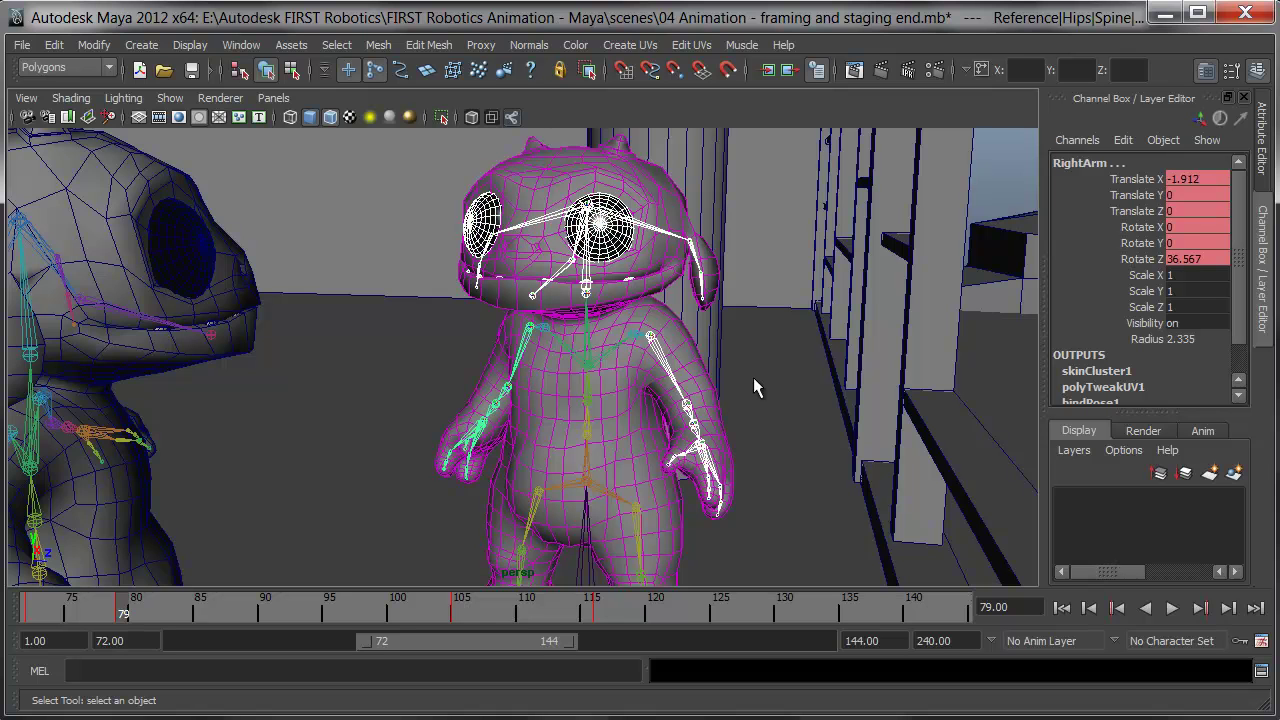
Open the Dope Sheet for the selected joints from Window > Animation Editors.
left_click(240, 44)
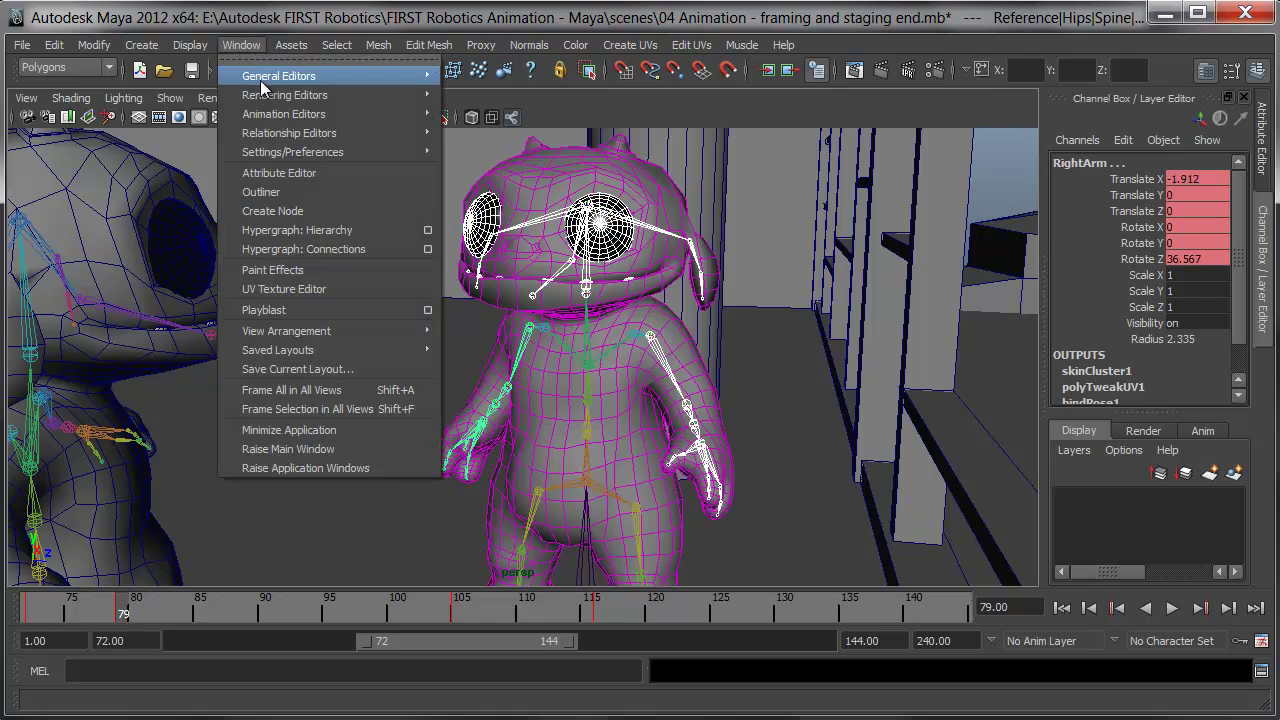
mouse_move(374, 115)
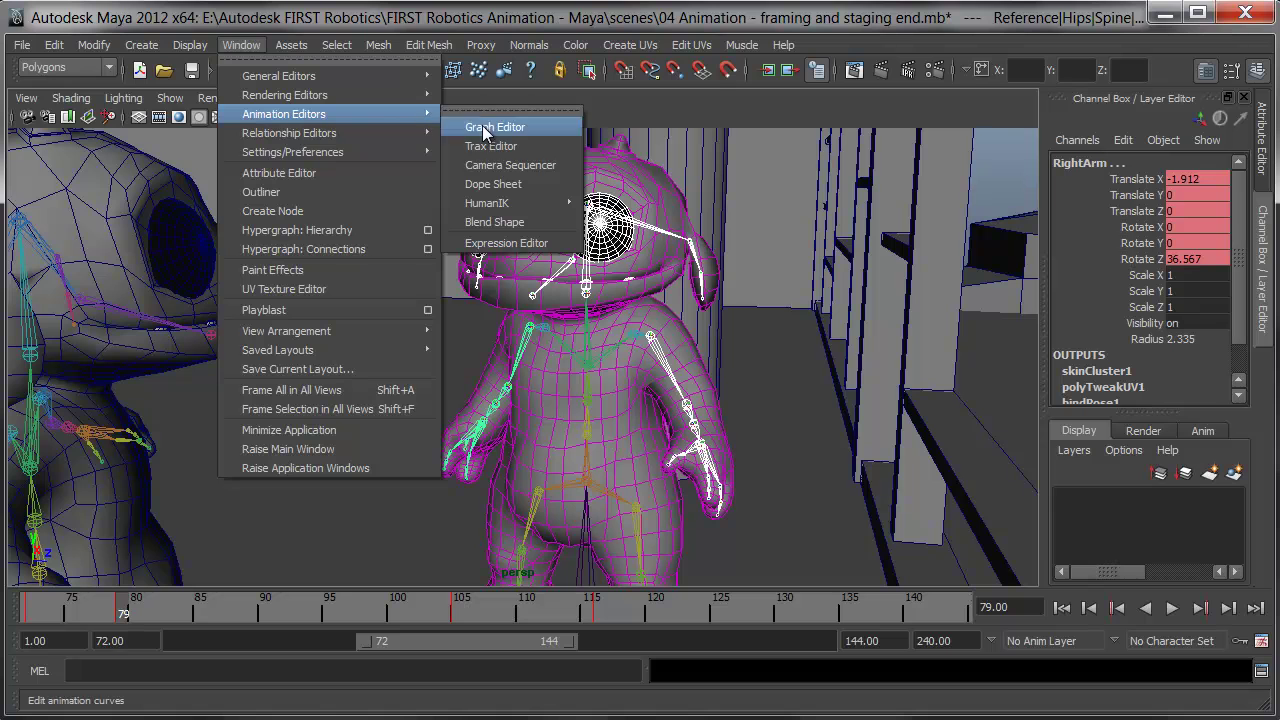
left_click(508, 187)
In the Dope Sheet, set all LeftArm, Neck and RightArm keys to Stepped tangents, then close it.
left_click_drag(890, 474, 465, 179)
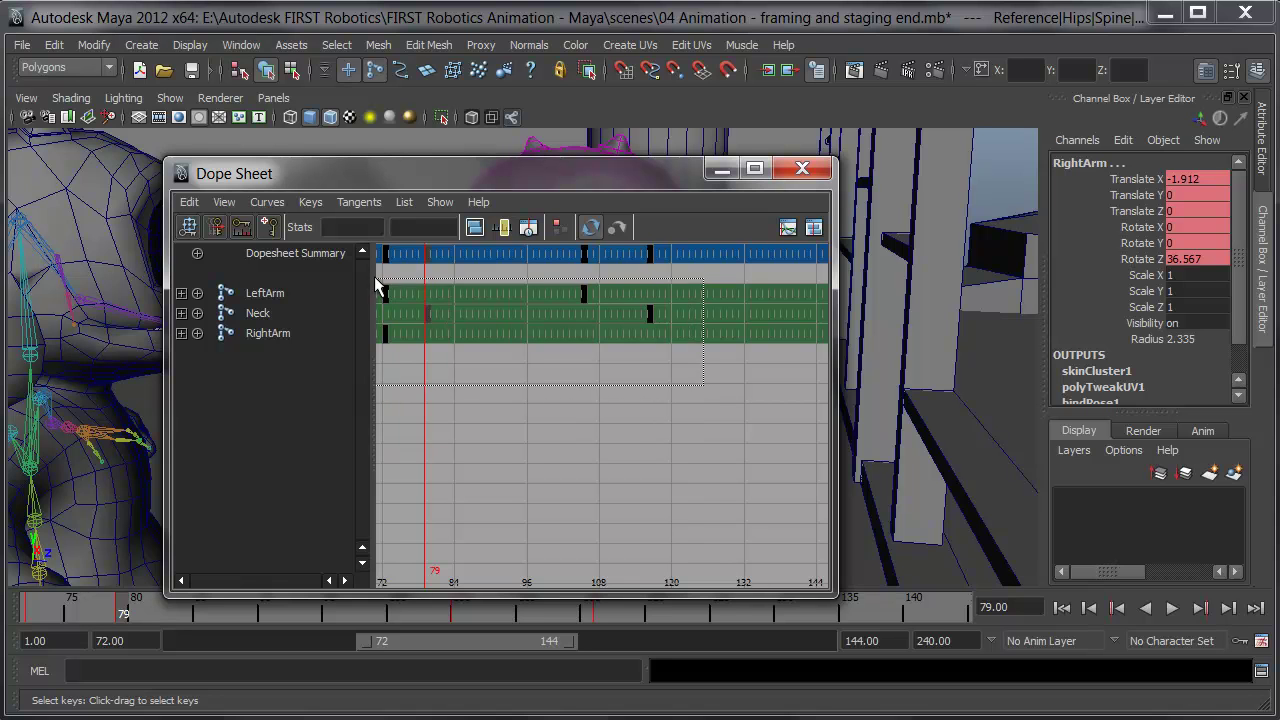
left_click_drag(378, 276, 497, 355)
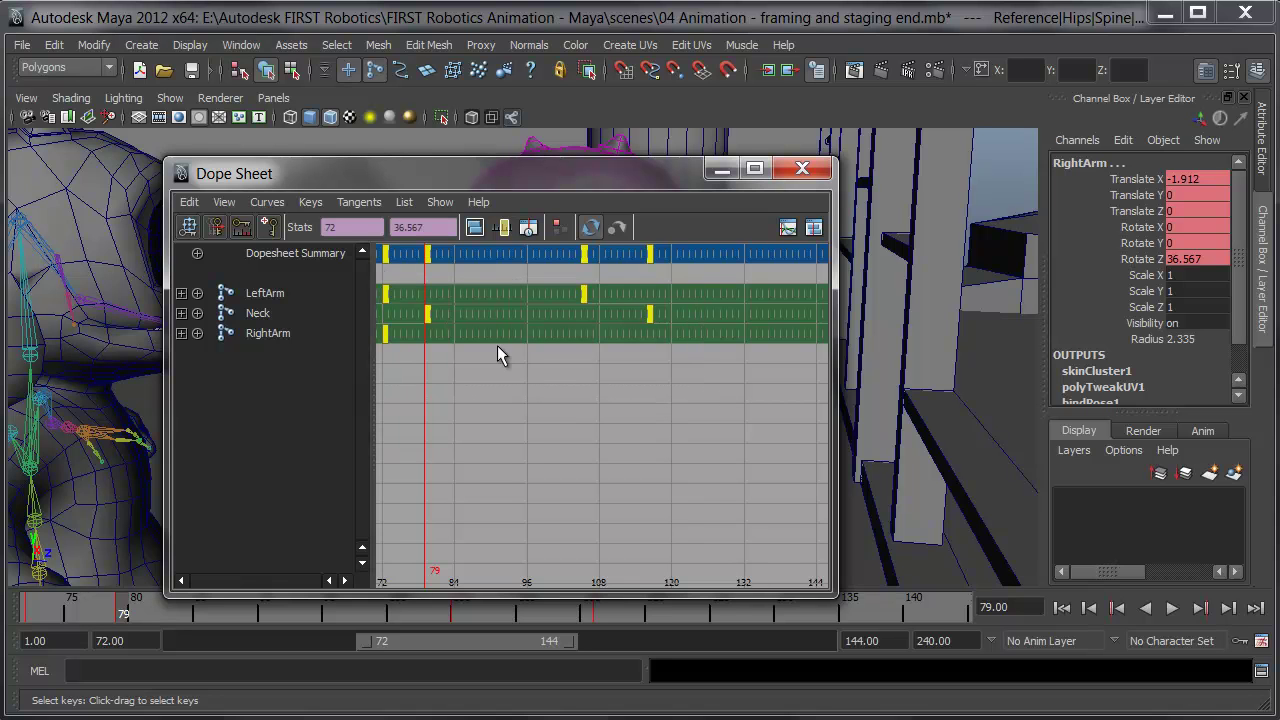
left_click(364, 202)
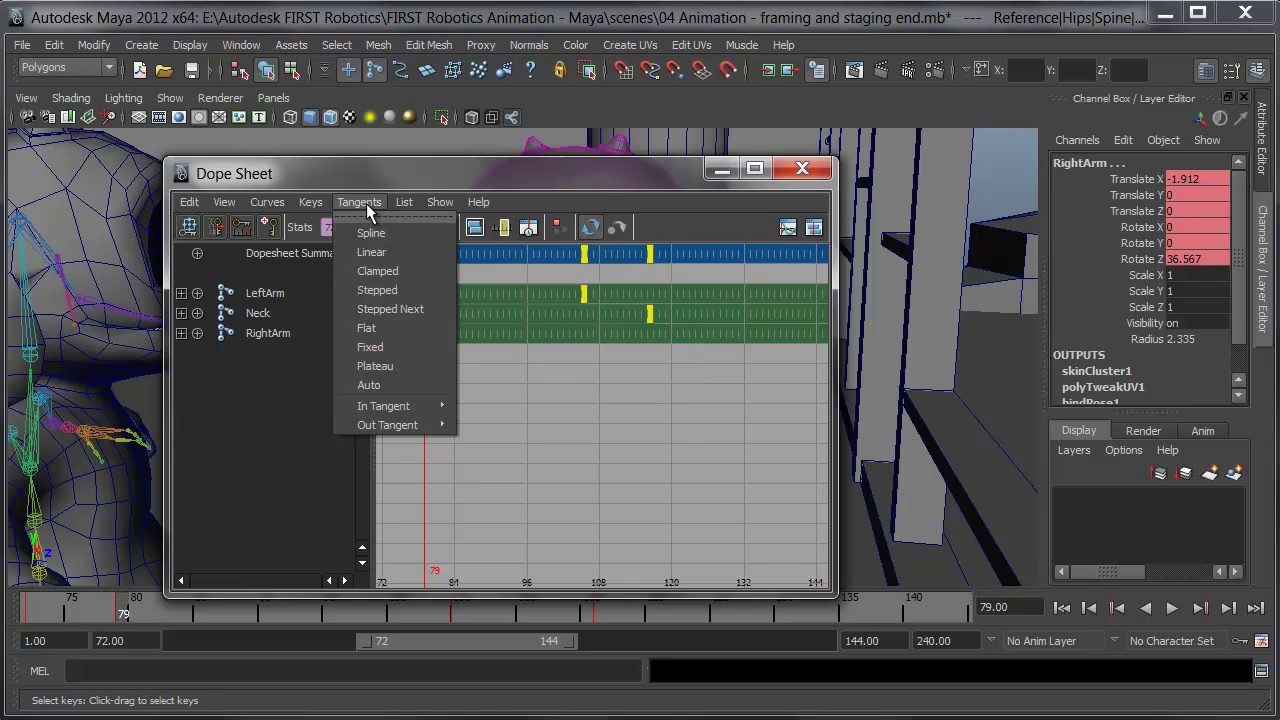
left_click(372, 290)
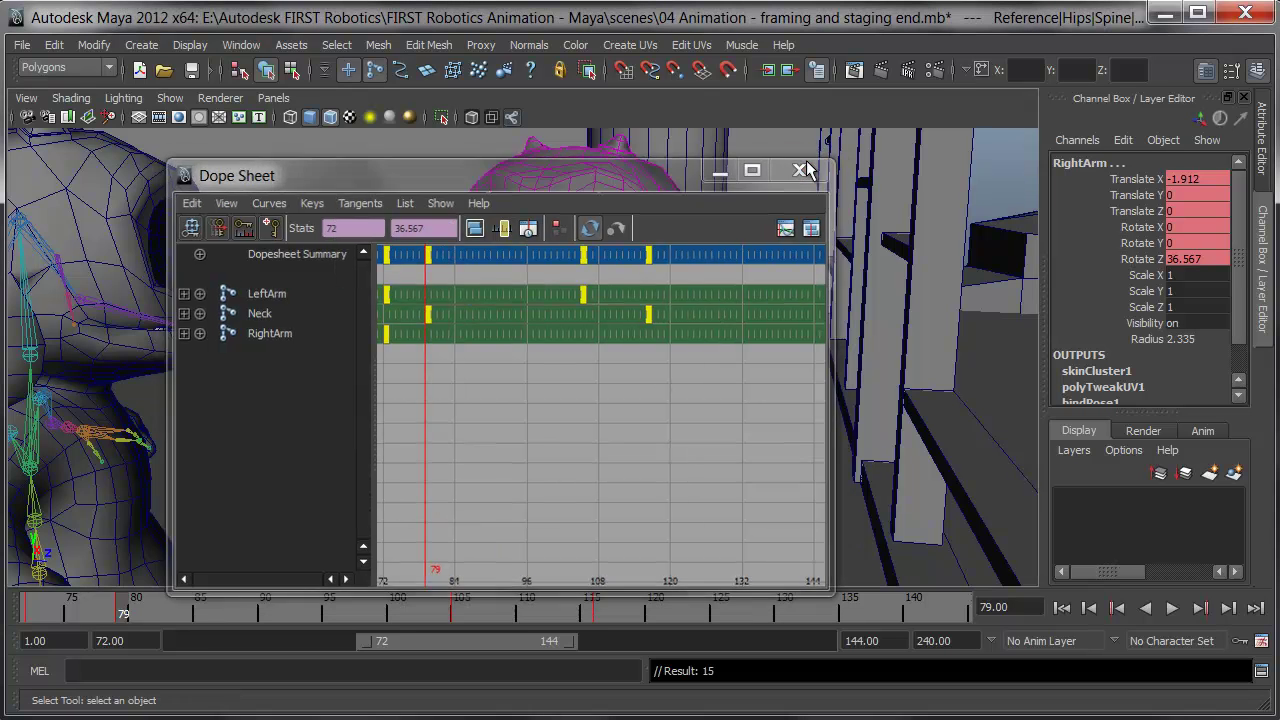
left_click(802, 168)
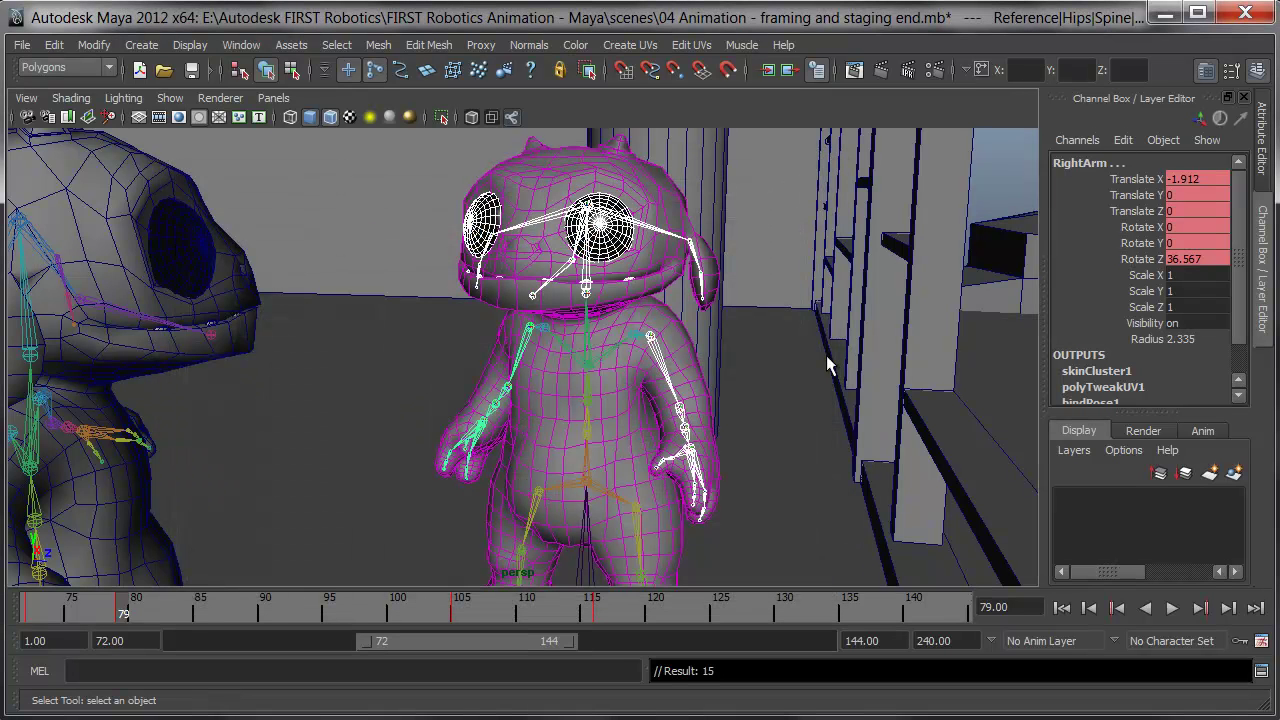
Look through camera2, return the time slider to frame 72, and clear the selection.
left_click(277, 101)
mouse_move(380, 117)
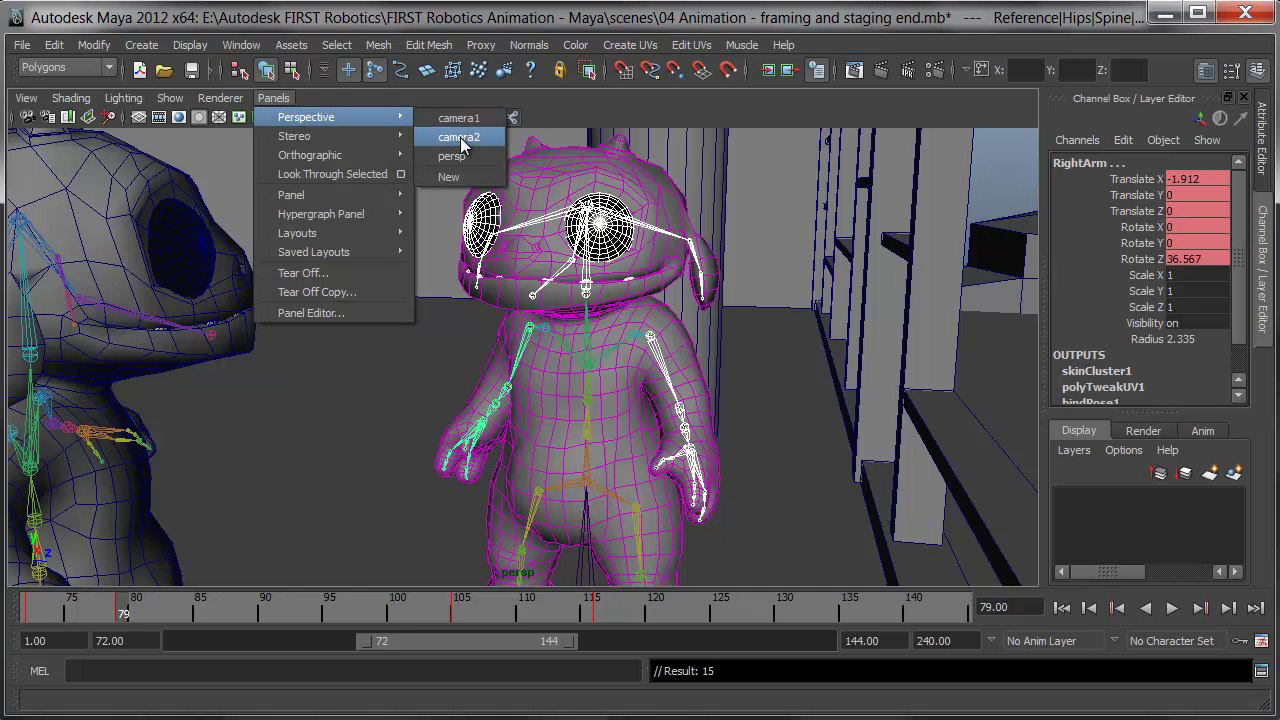
left_click(459, 137)
left_click_drag(391, 612, 30, 610)
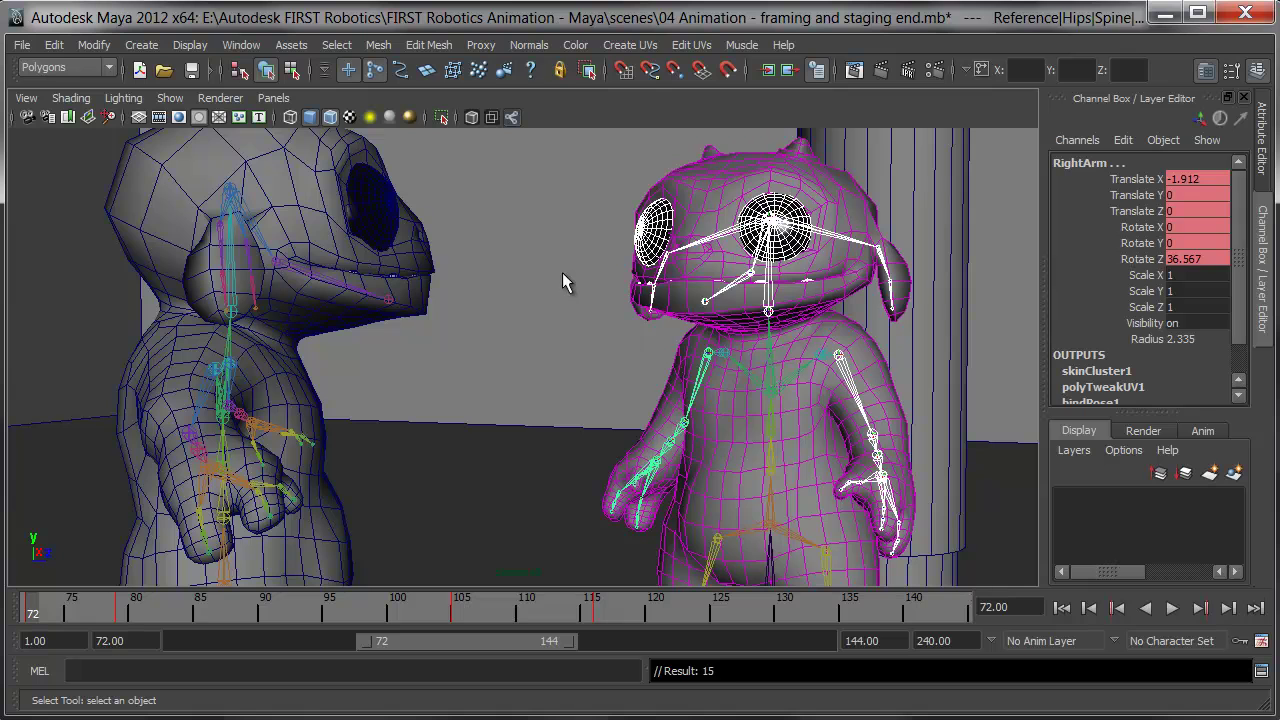
left_click(558, 322)
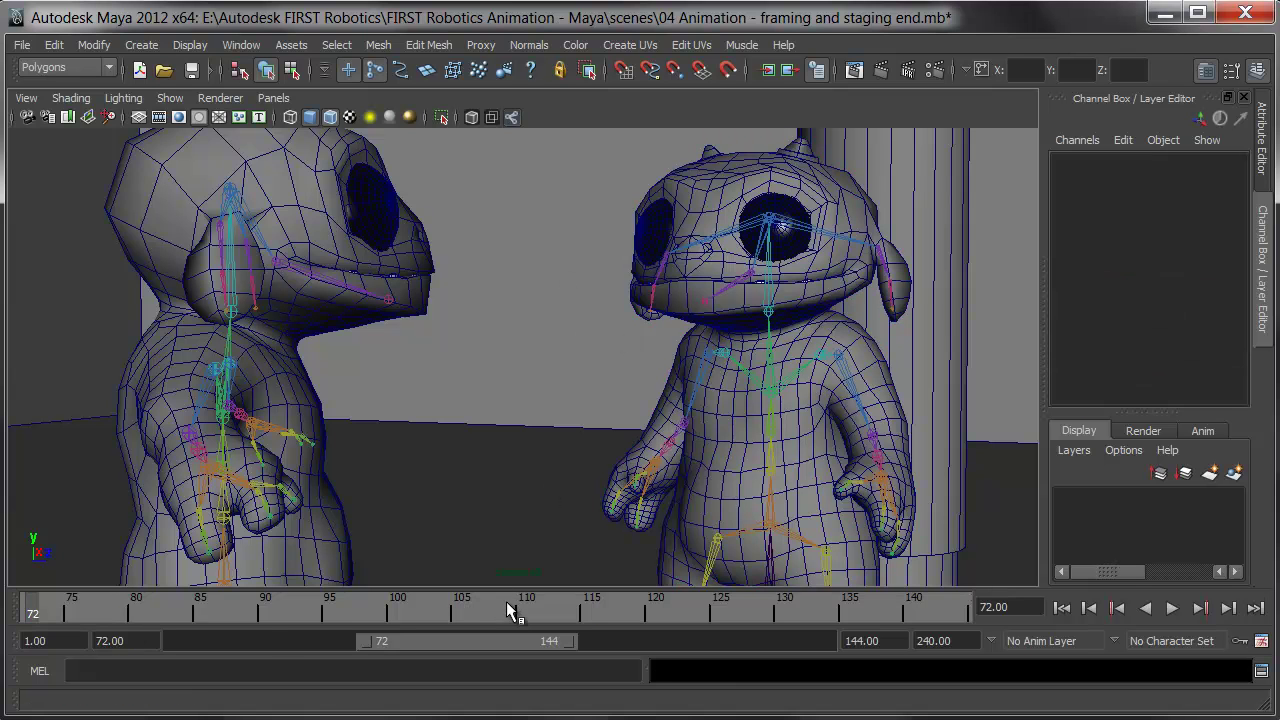
Turn off X-Ray Joints and Wireframe on Shaded in the viewport Shading menu.
left_click(86, 96)
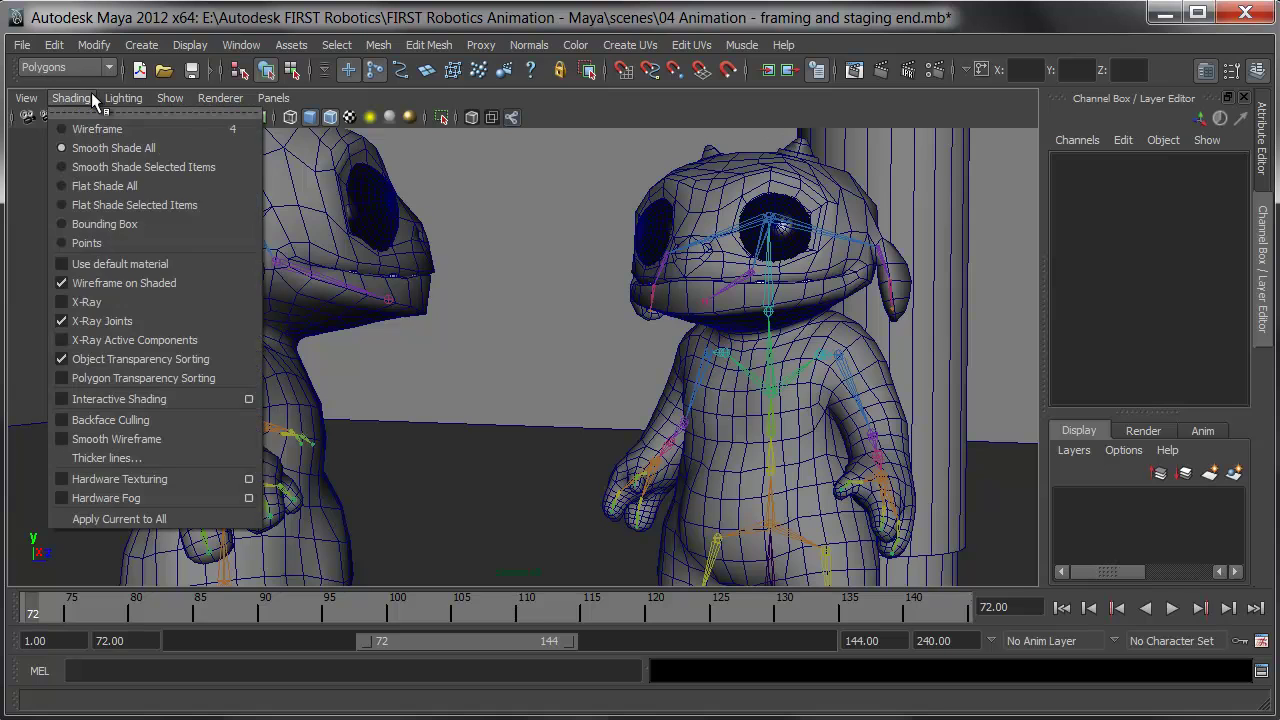
left_click(132, 320)
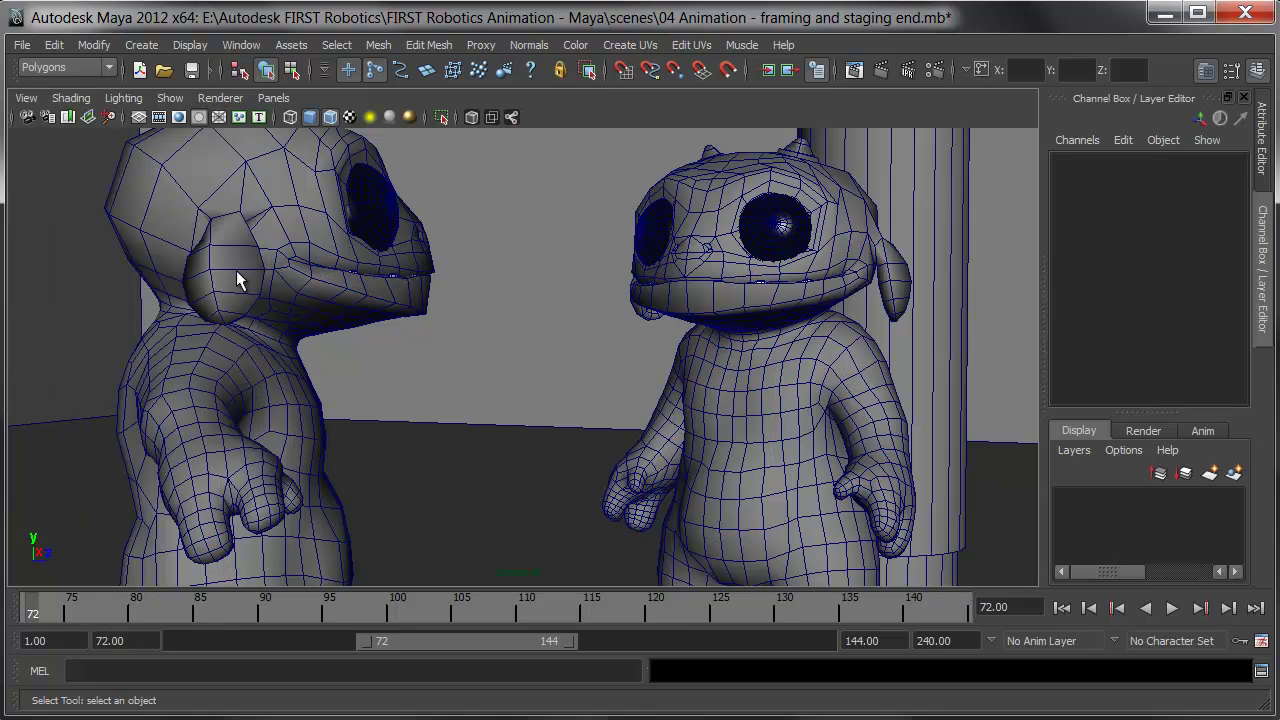
left_click(330, 117)
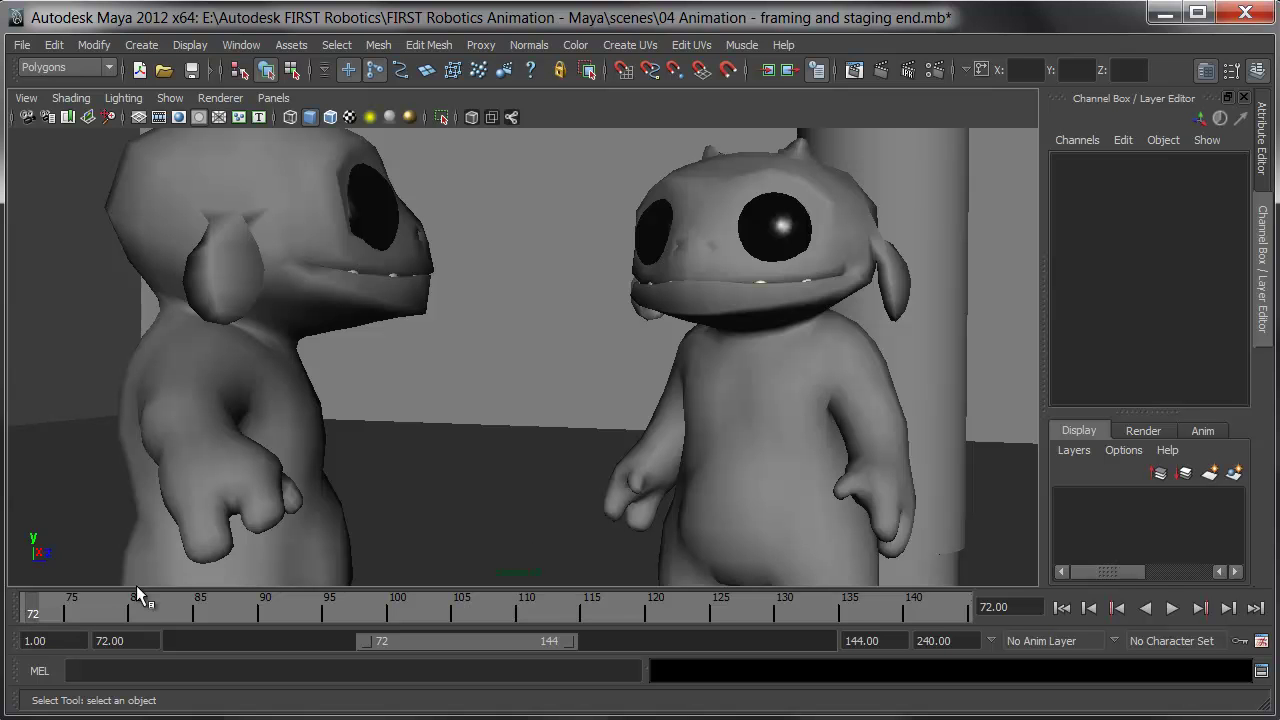
Scrub the camera2 shot from frame 72 to about 118, back to 95, then stop at 116.
left_click_drag(32, 618, 964, 614)
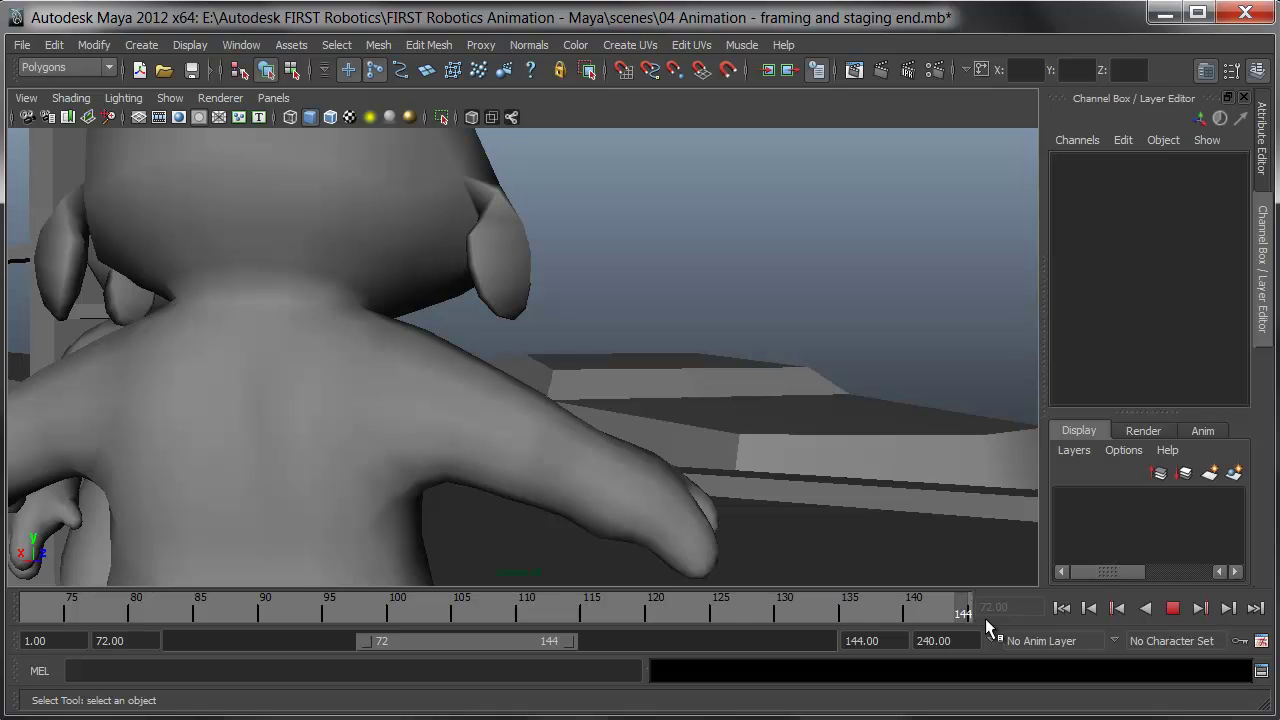
left_click_drag(940, 617, 287, 598)
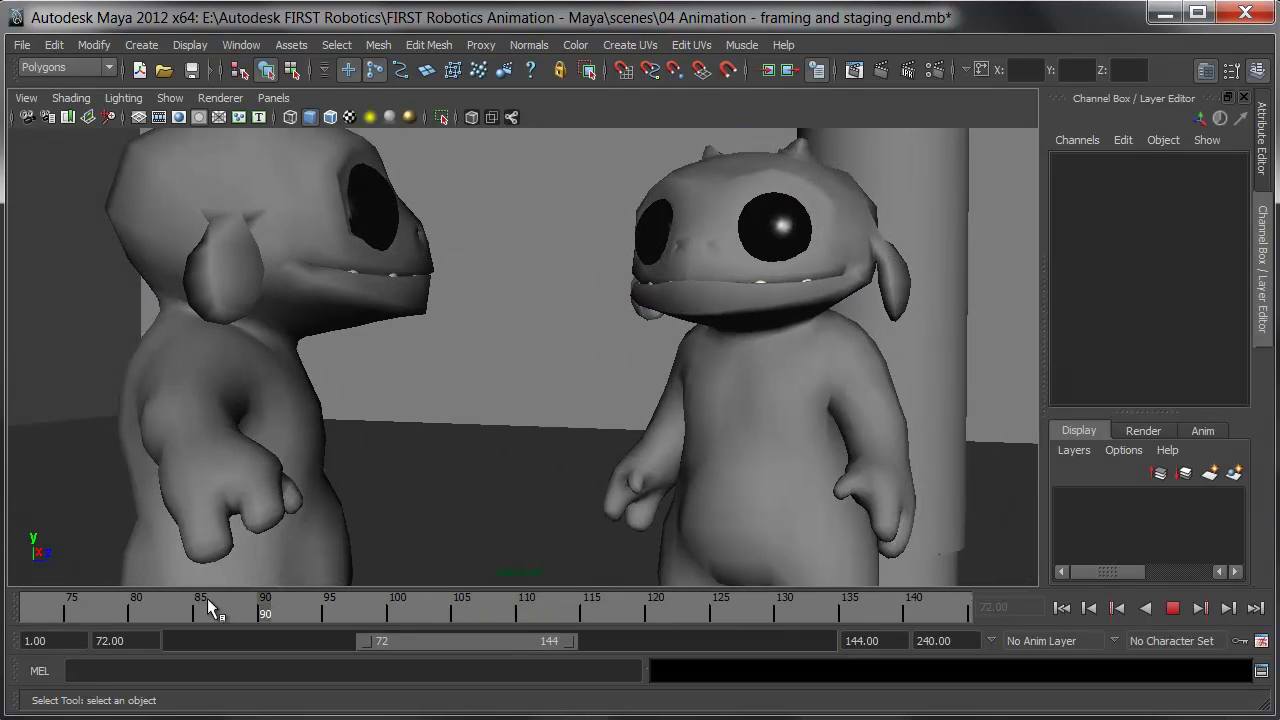
left_click_drag(62, 598, 602, 592)
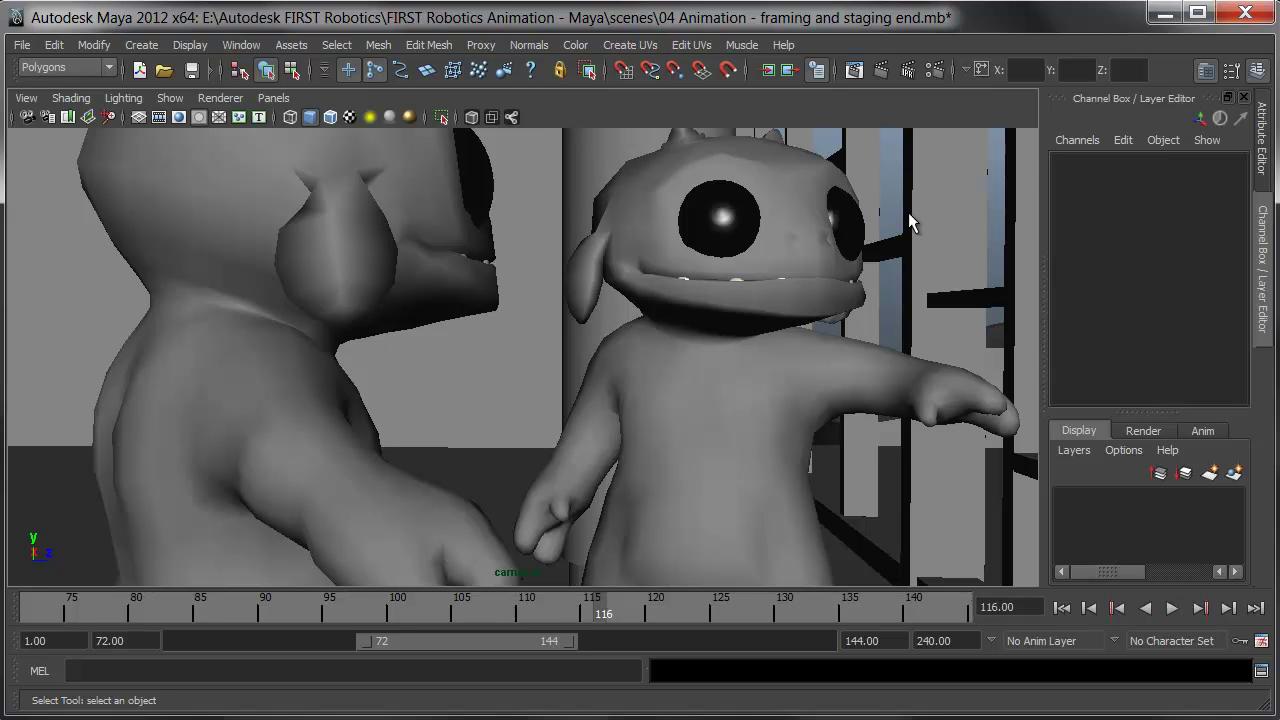